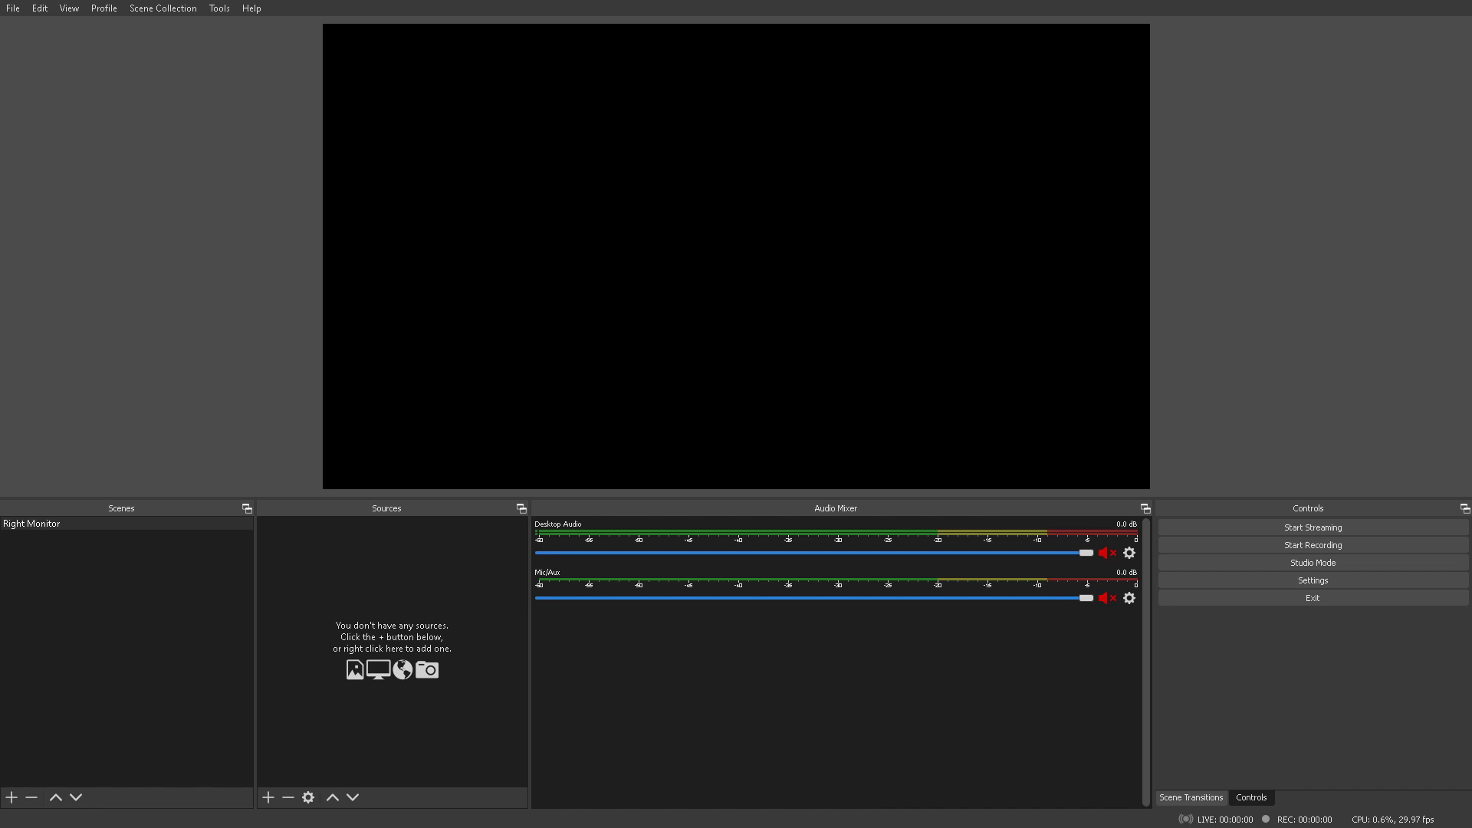
Create a new scene named 'Analog capture card'
left_click(12, 797)
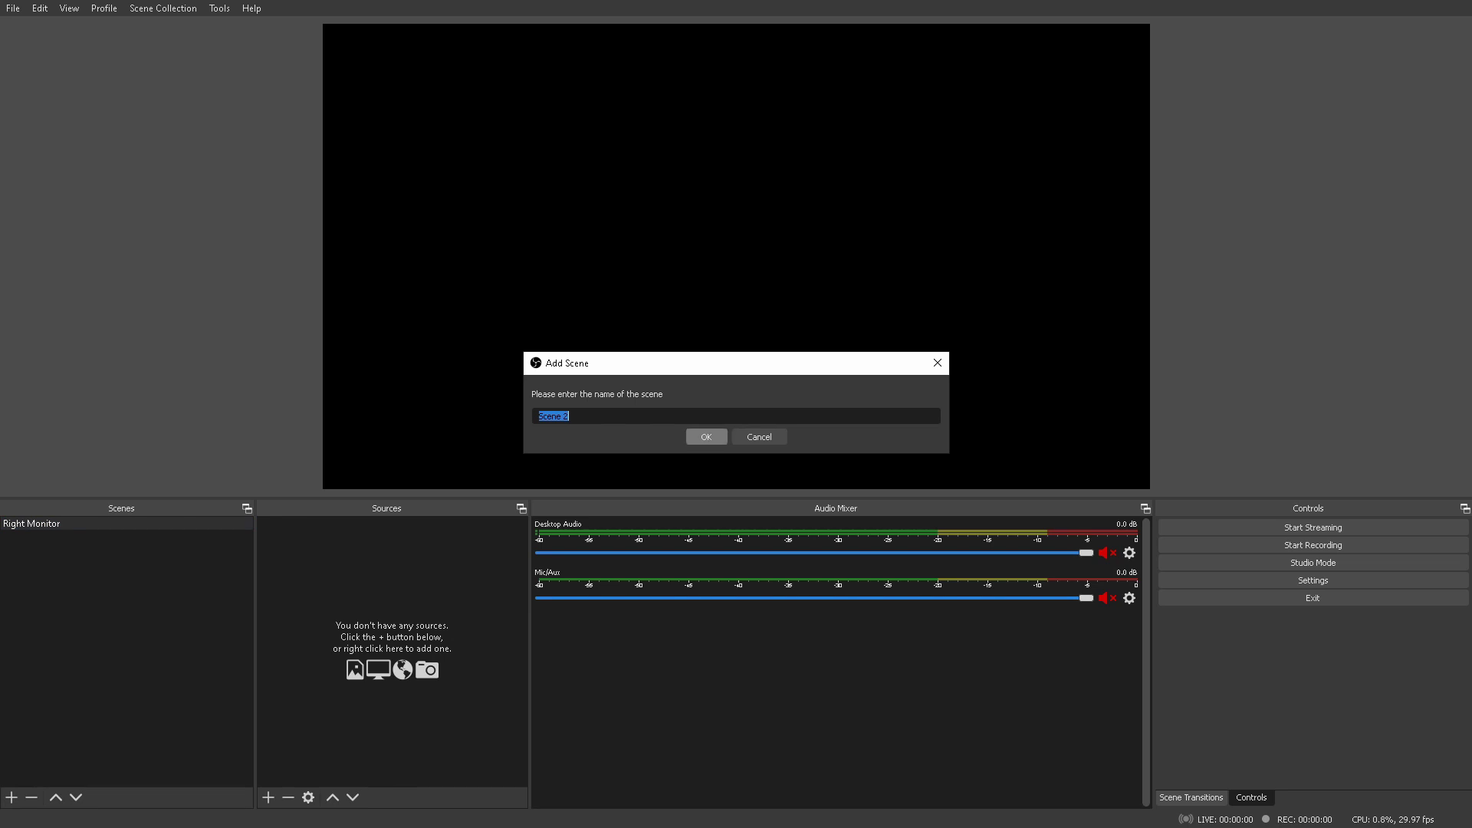
type("Analog capture card")
key("Return")
Add a Video Capture Device source named 'Analog card' to the scene
left_click(268, 797)
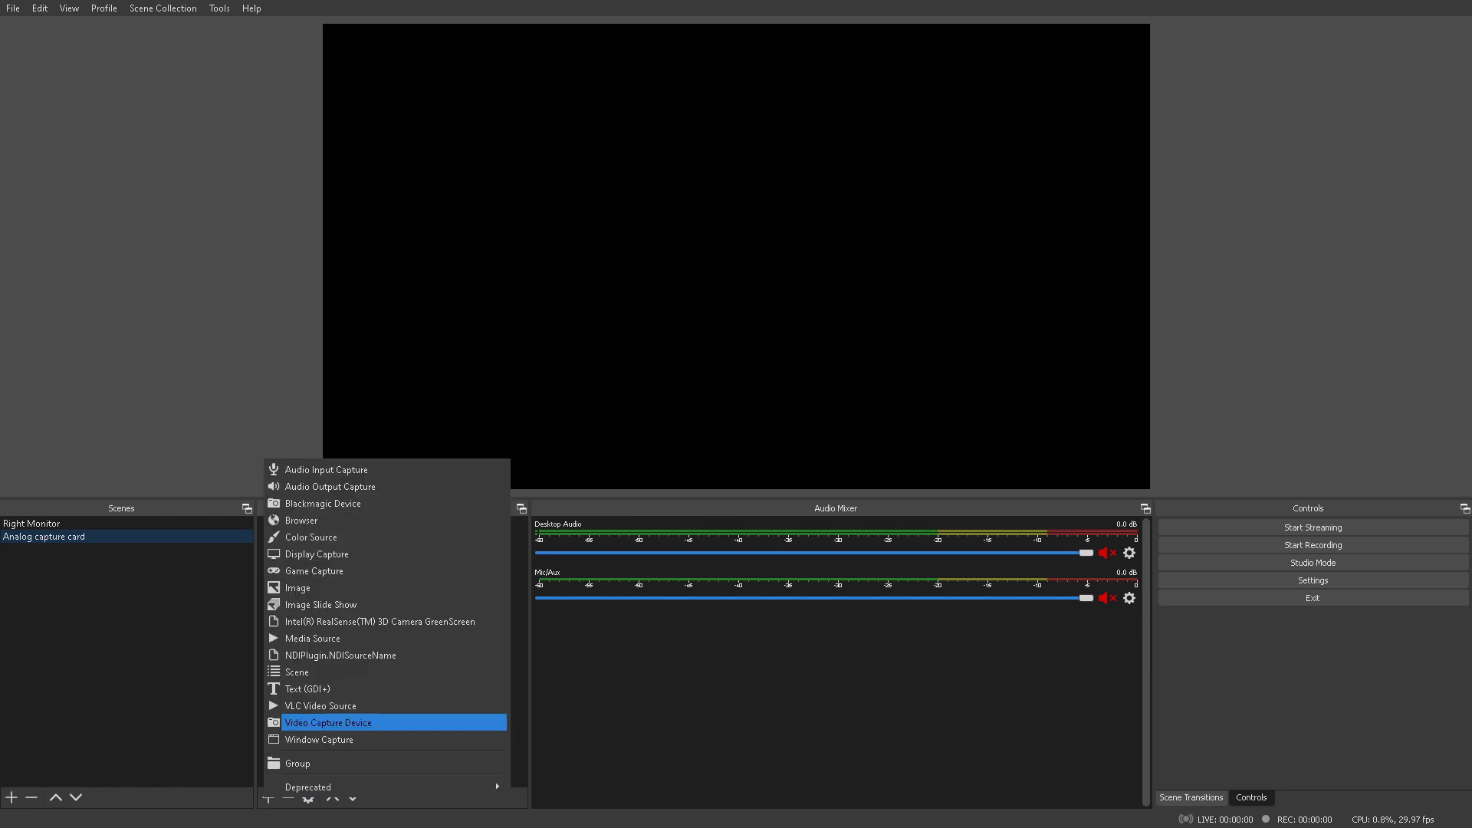
key("Return")
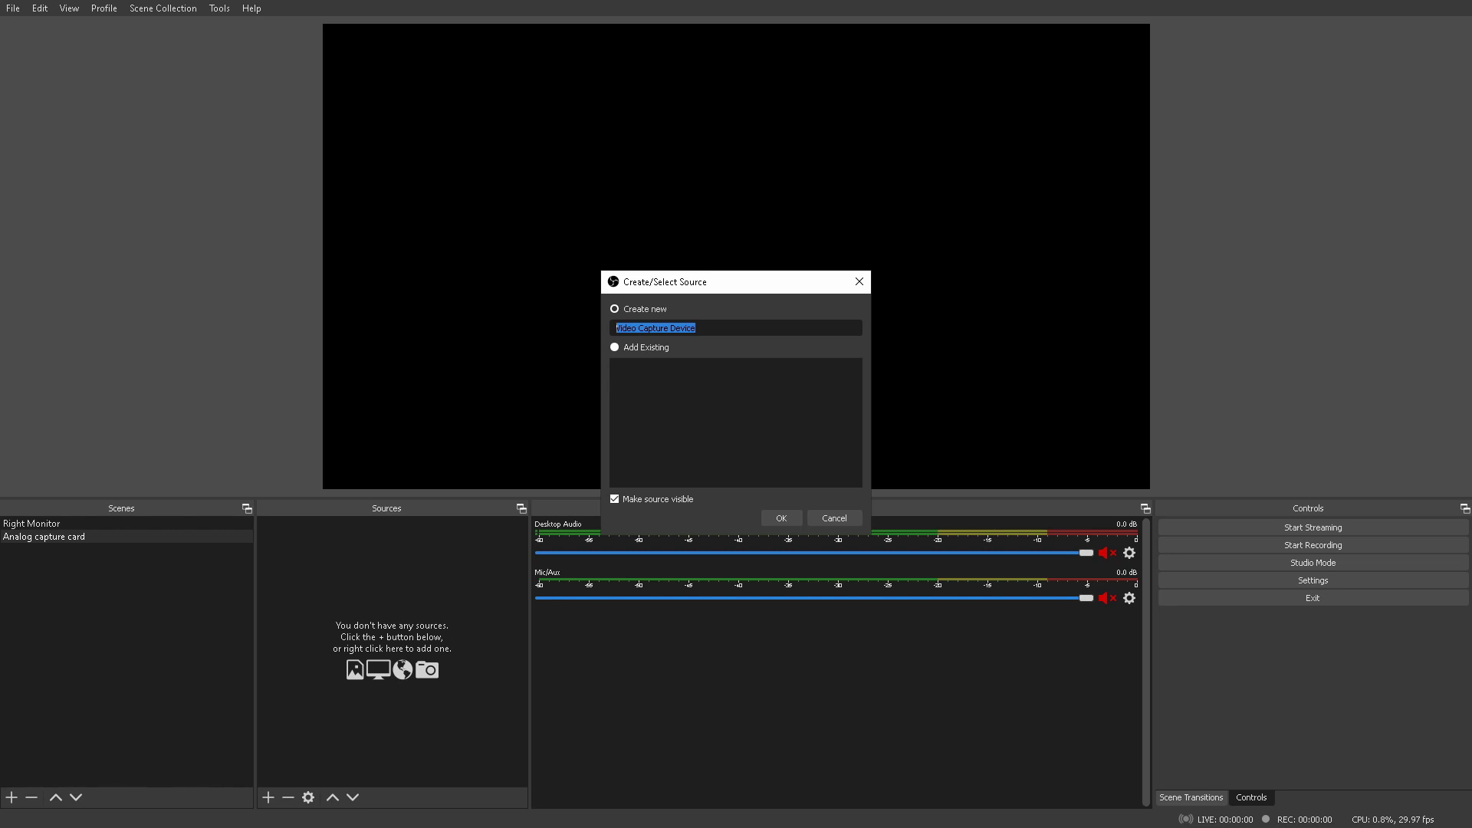
type("Analog card")
key("Return")
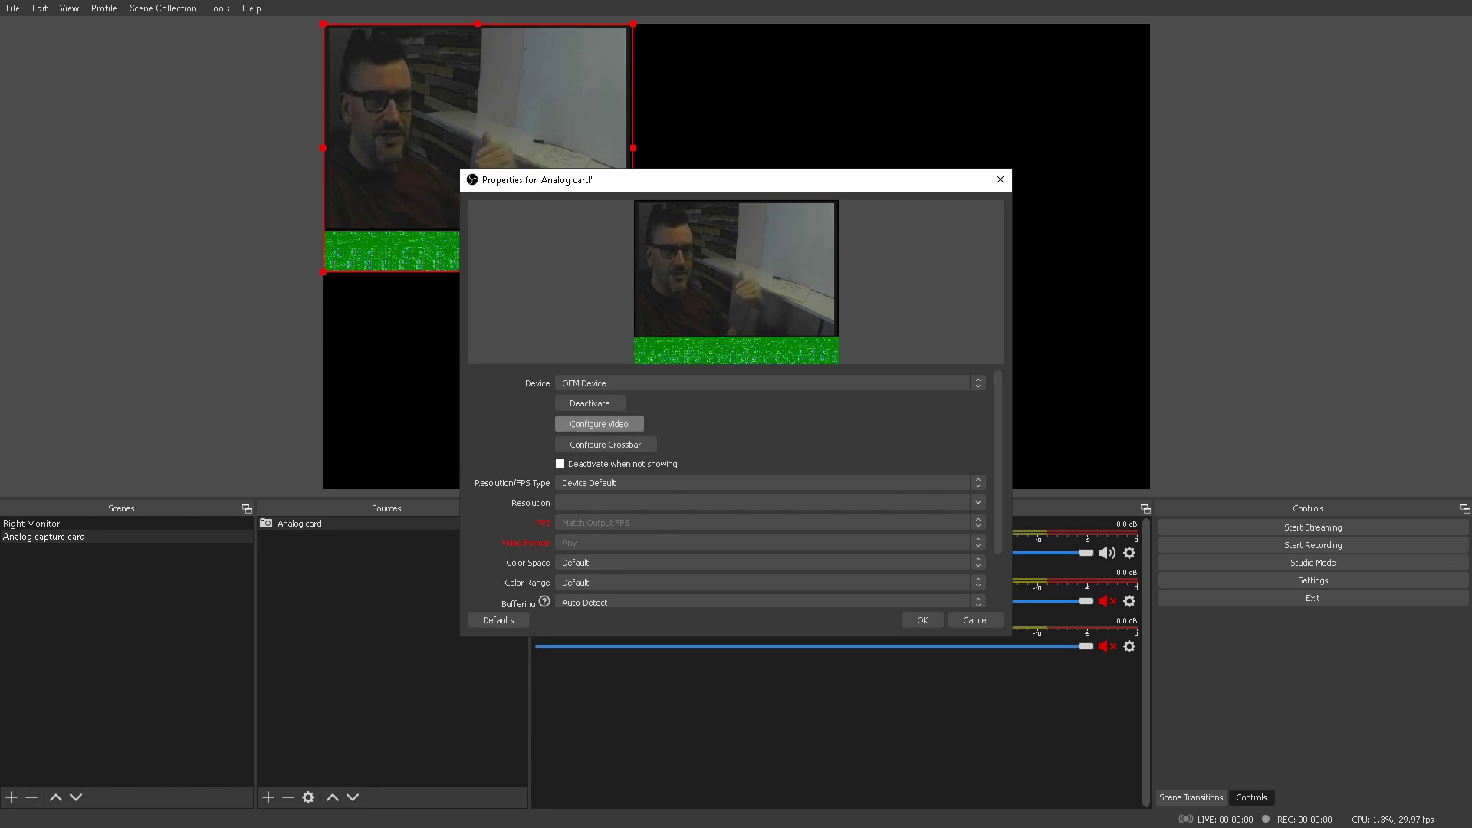
left_click(599, 424)
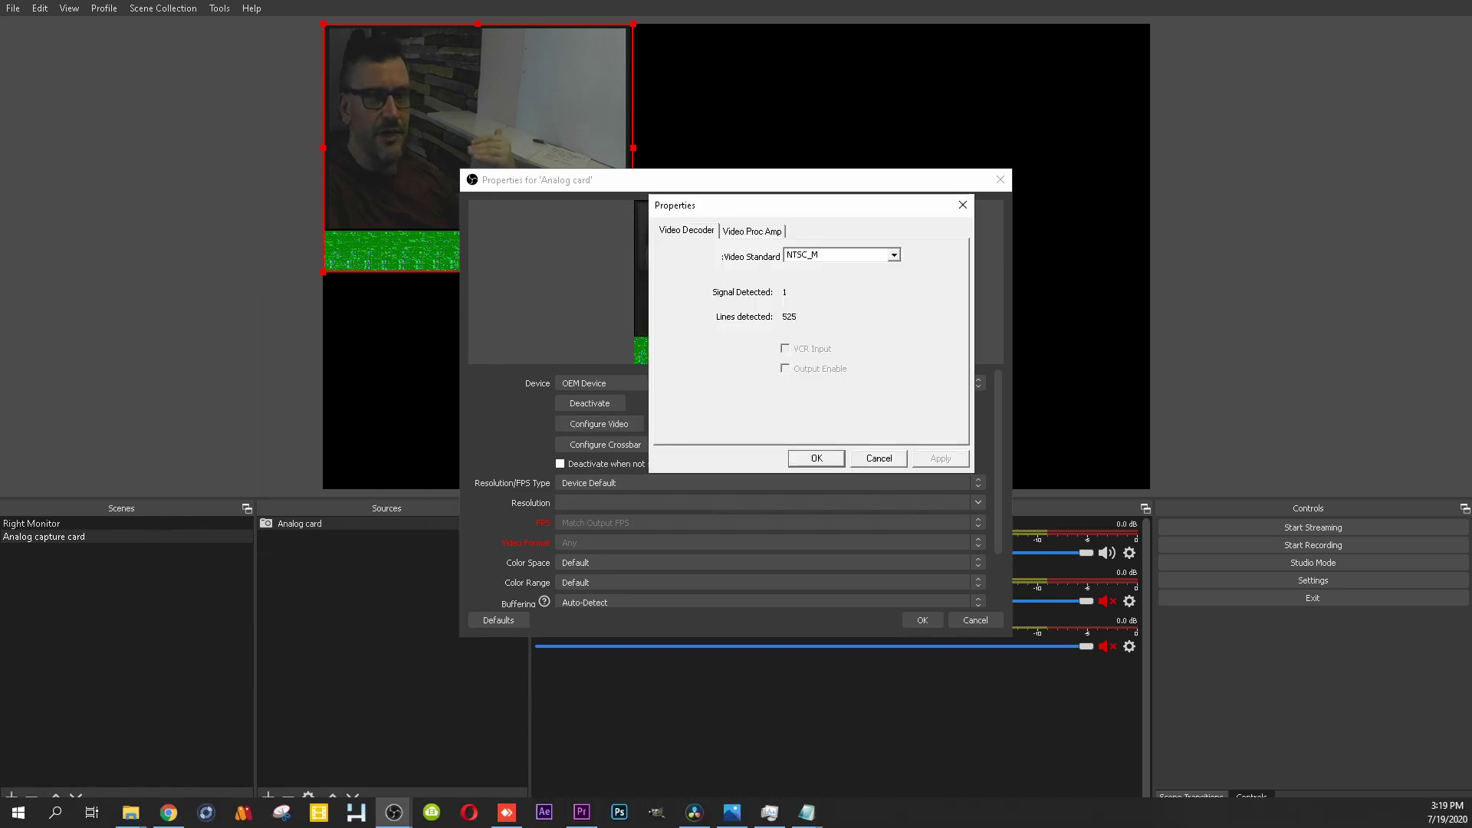
key("alt+Down")
scroll(840, 284, "down", 5)
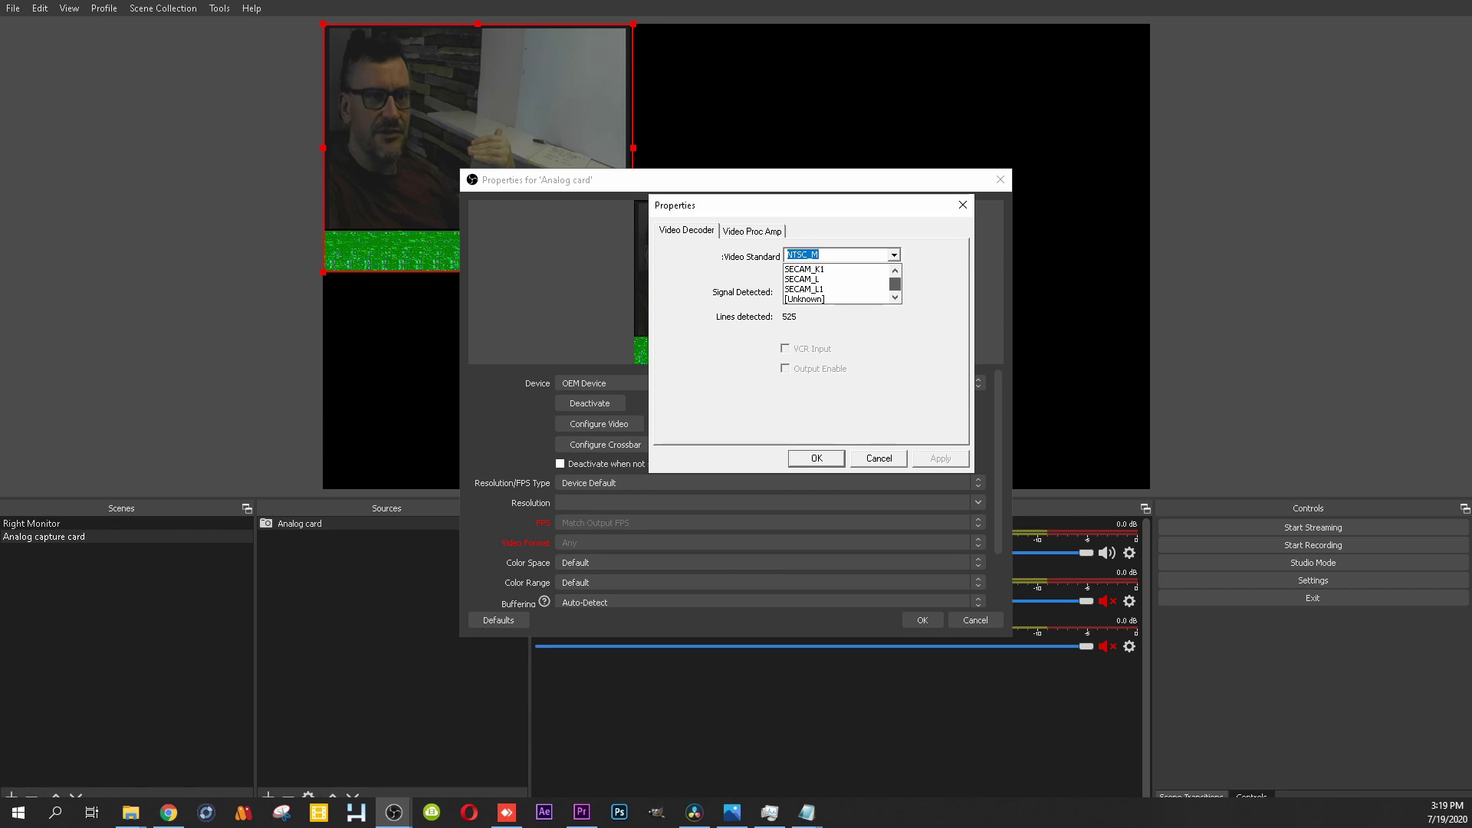
scroll(839, 282, "up", 5)
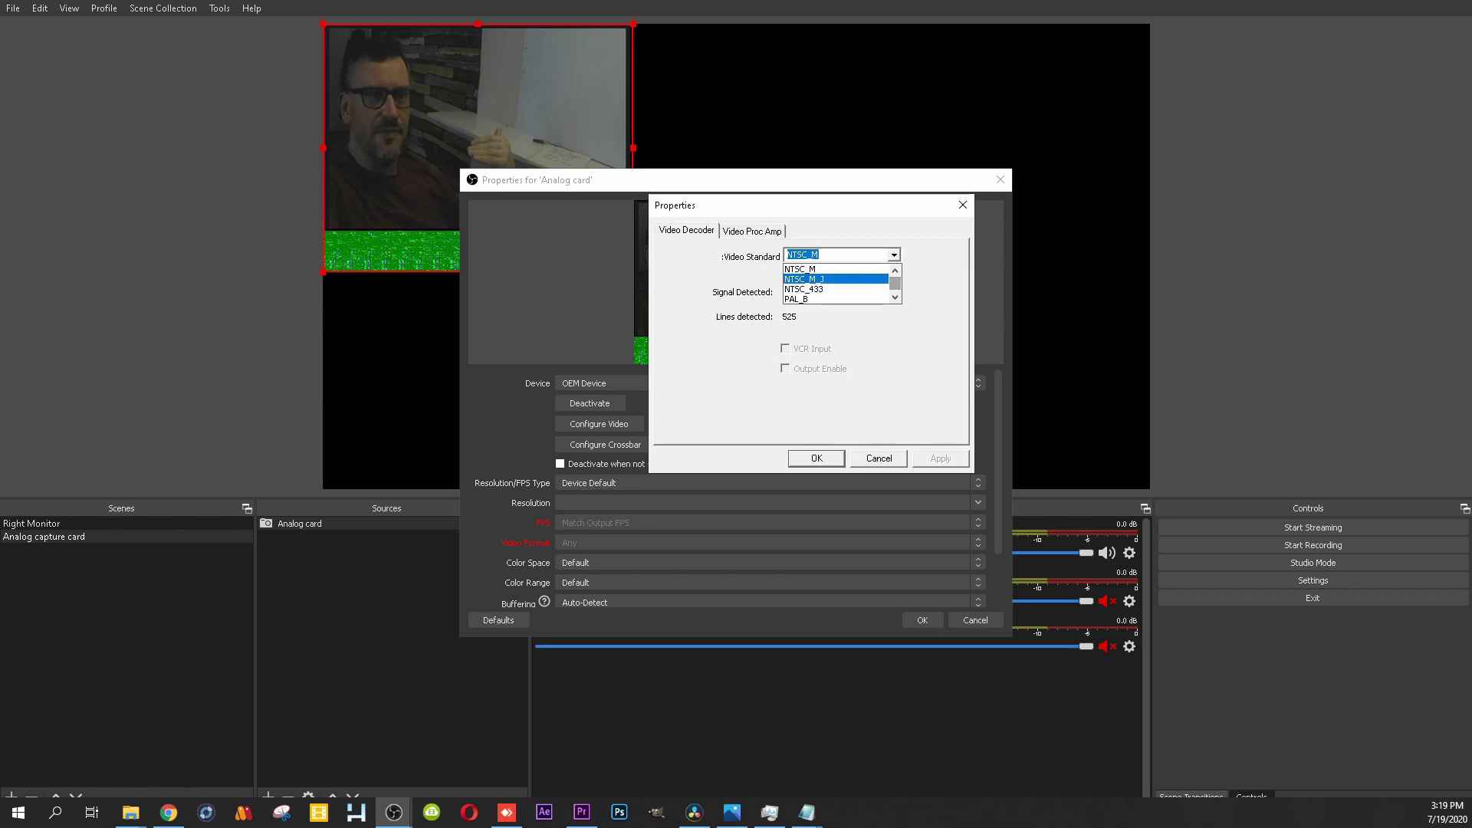
scroll(839, 284, "down", 2)
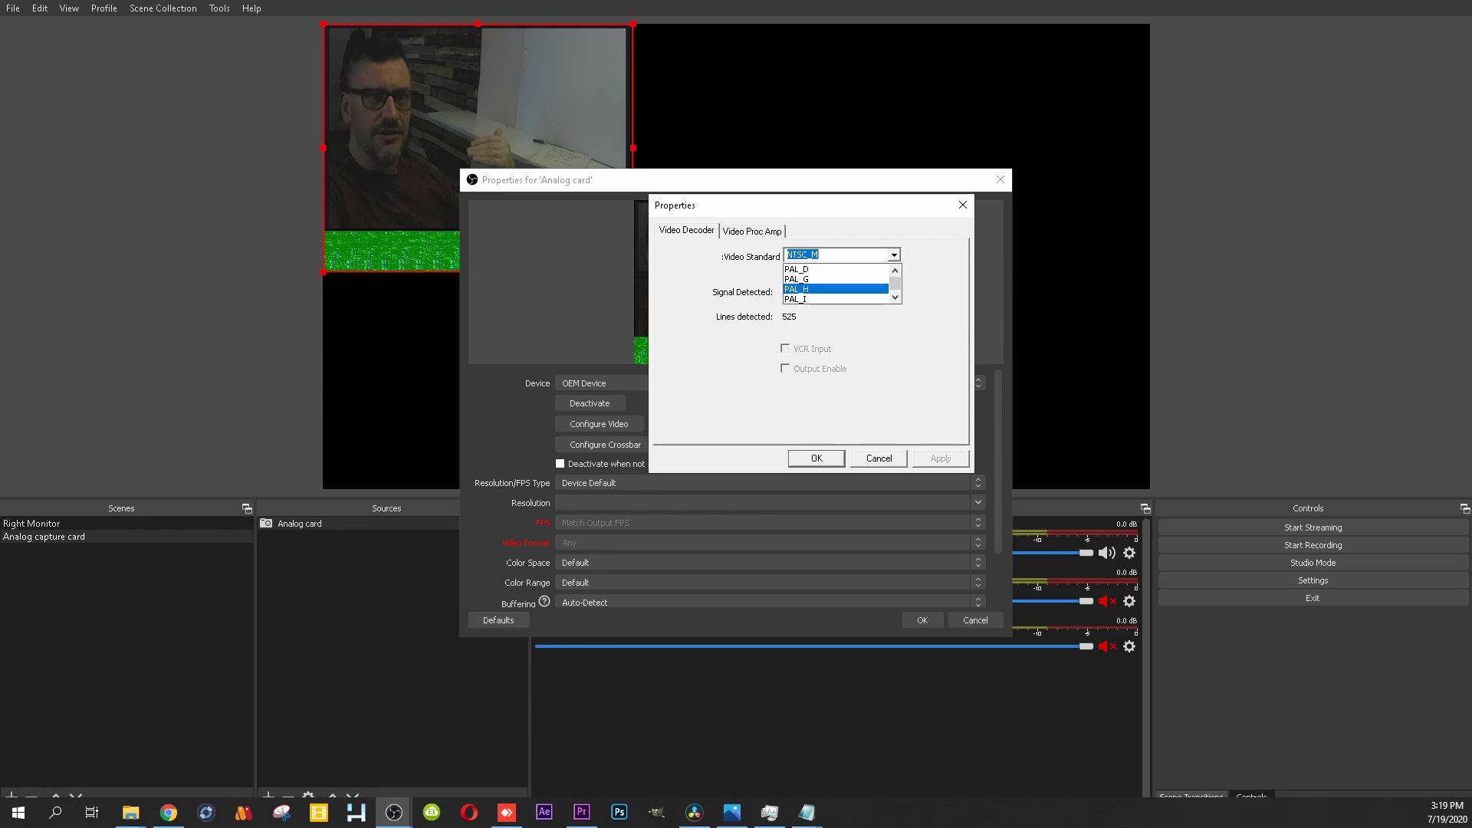
scroll(840, 284, "up", 1)
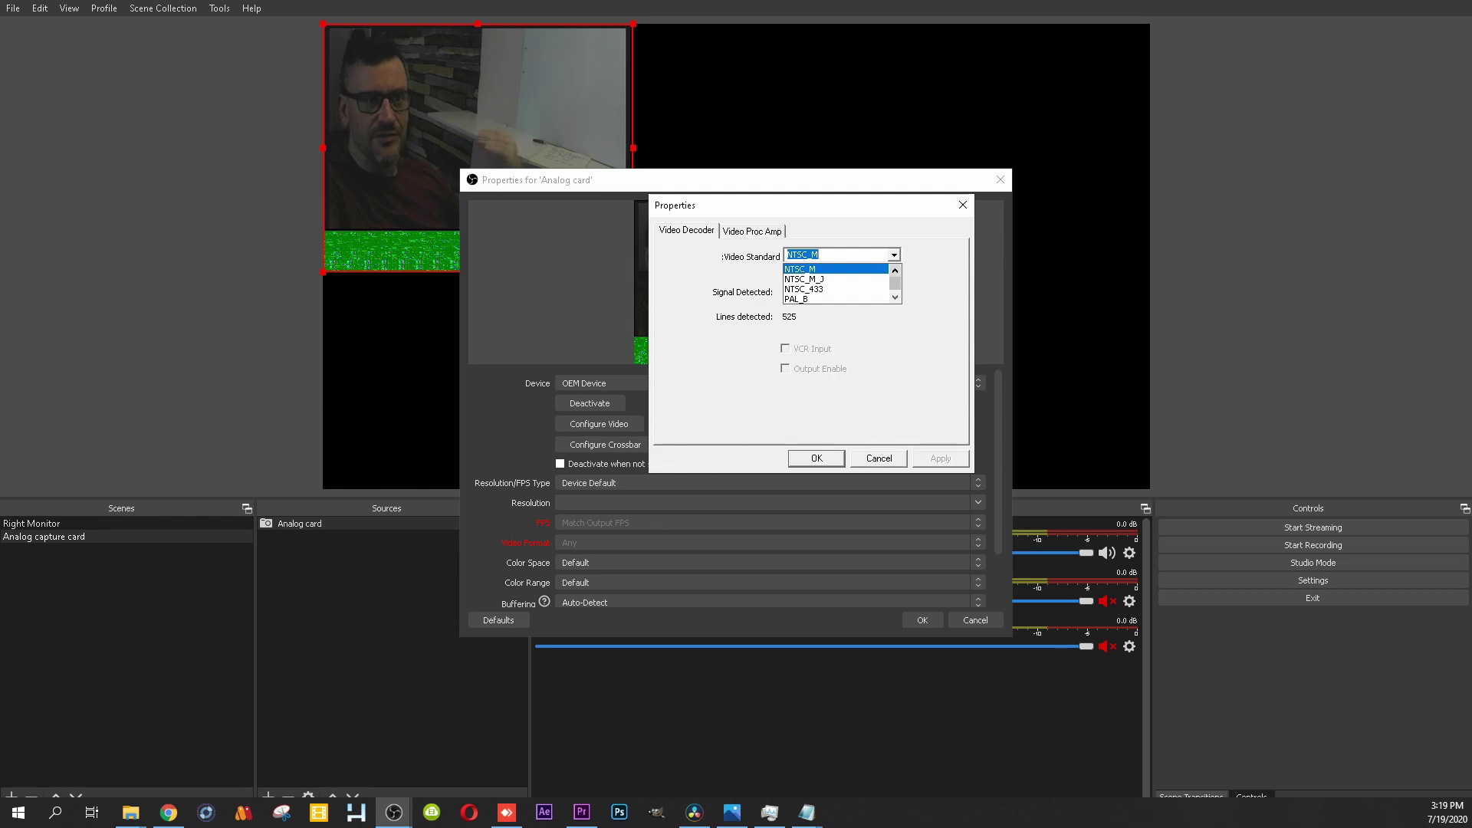
key("Return")
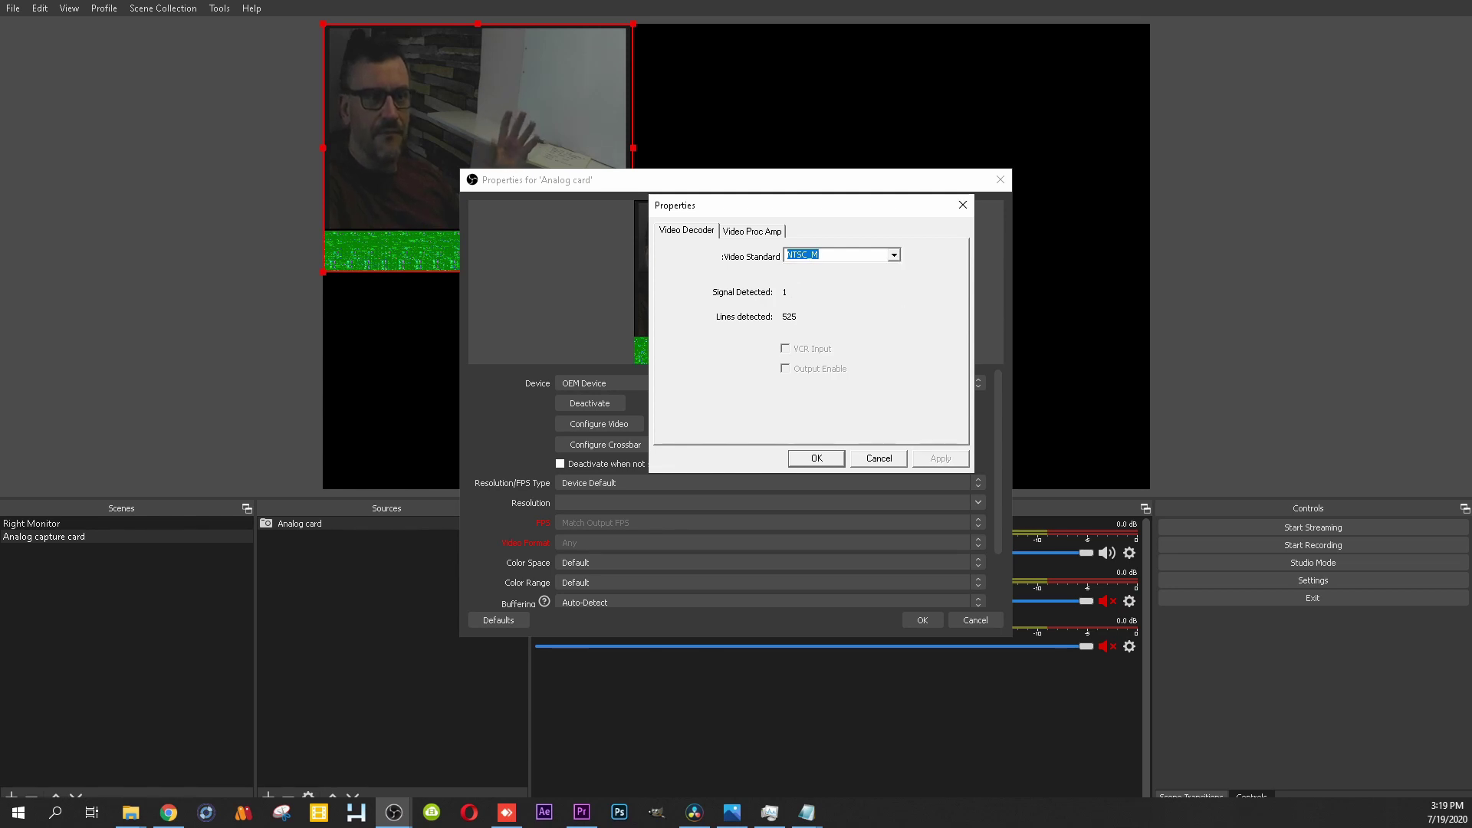
key("Return")
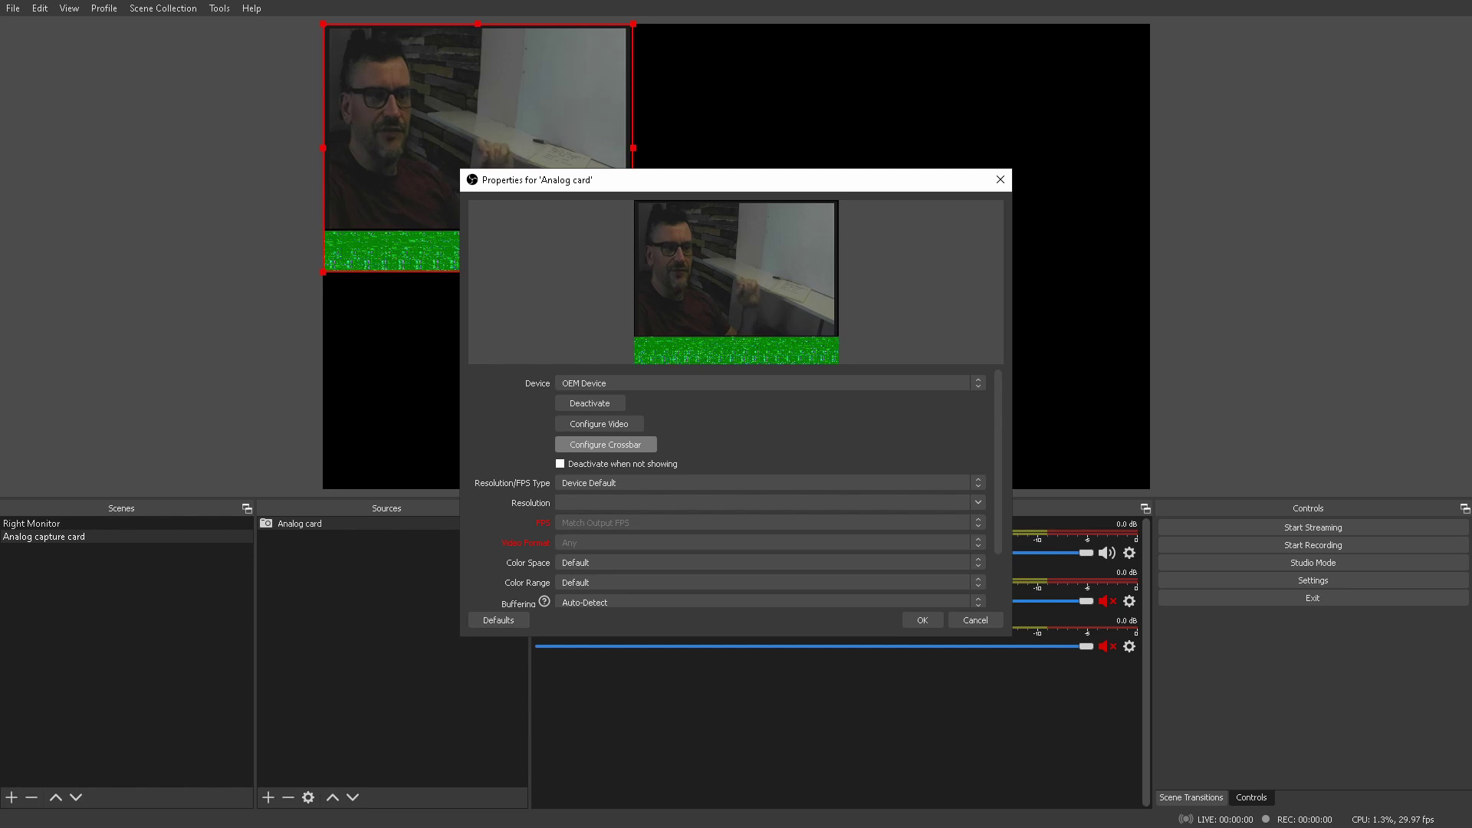
Route the crossbar input to 1: Video Composite In with Link Related Streams ticked
left_click(606, 445)
left_click(839, 295)
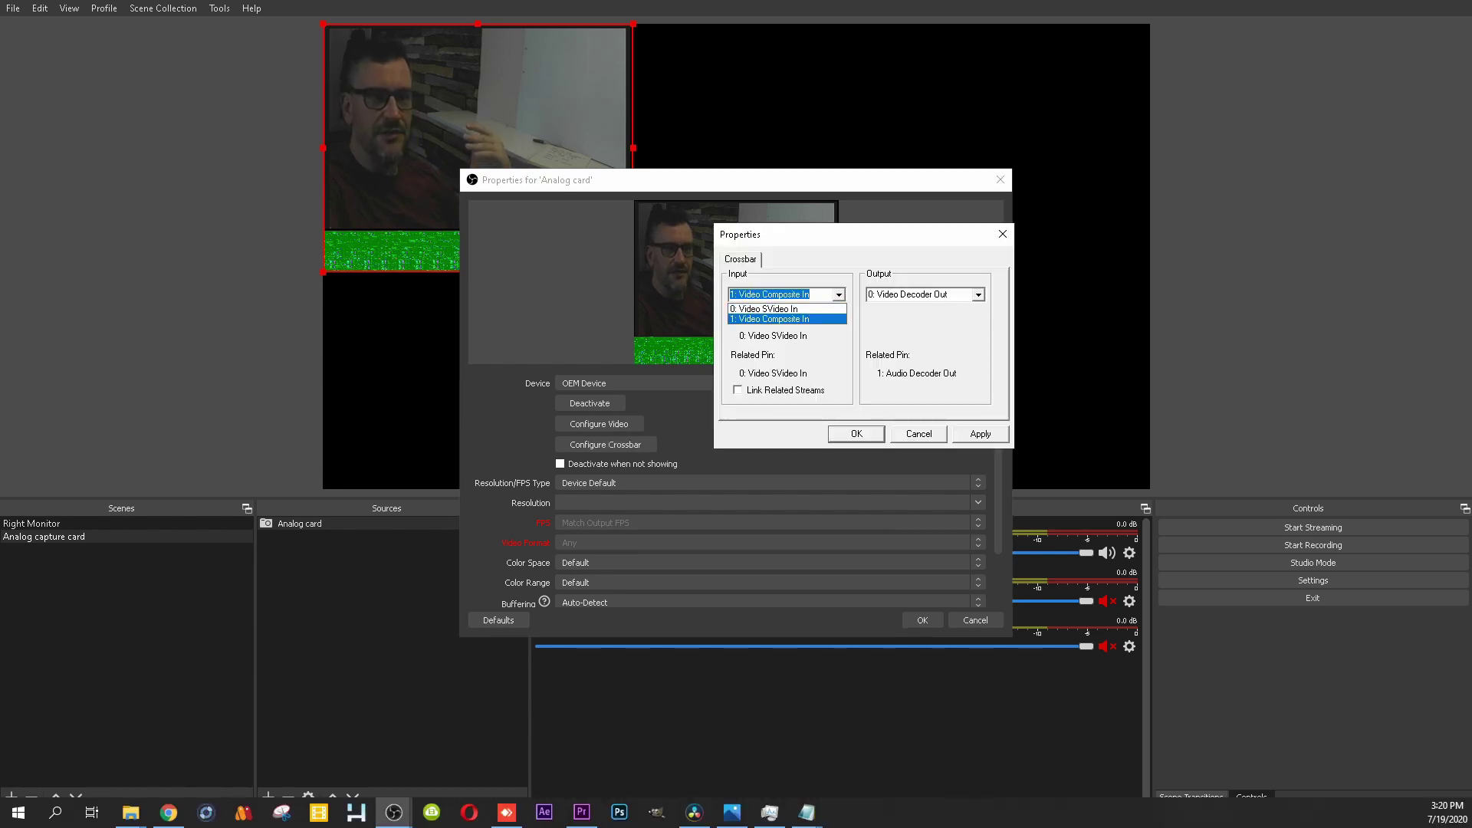
key("Return")
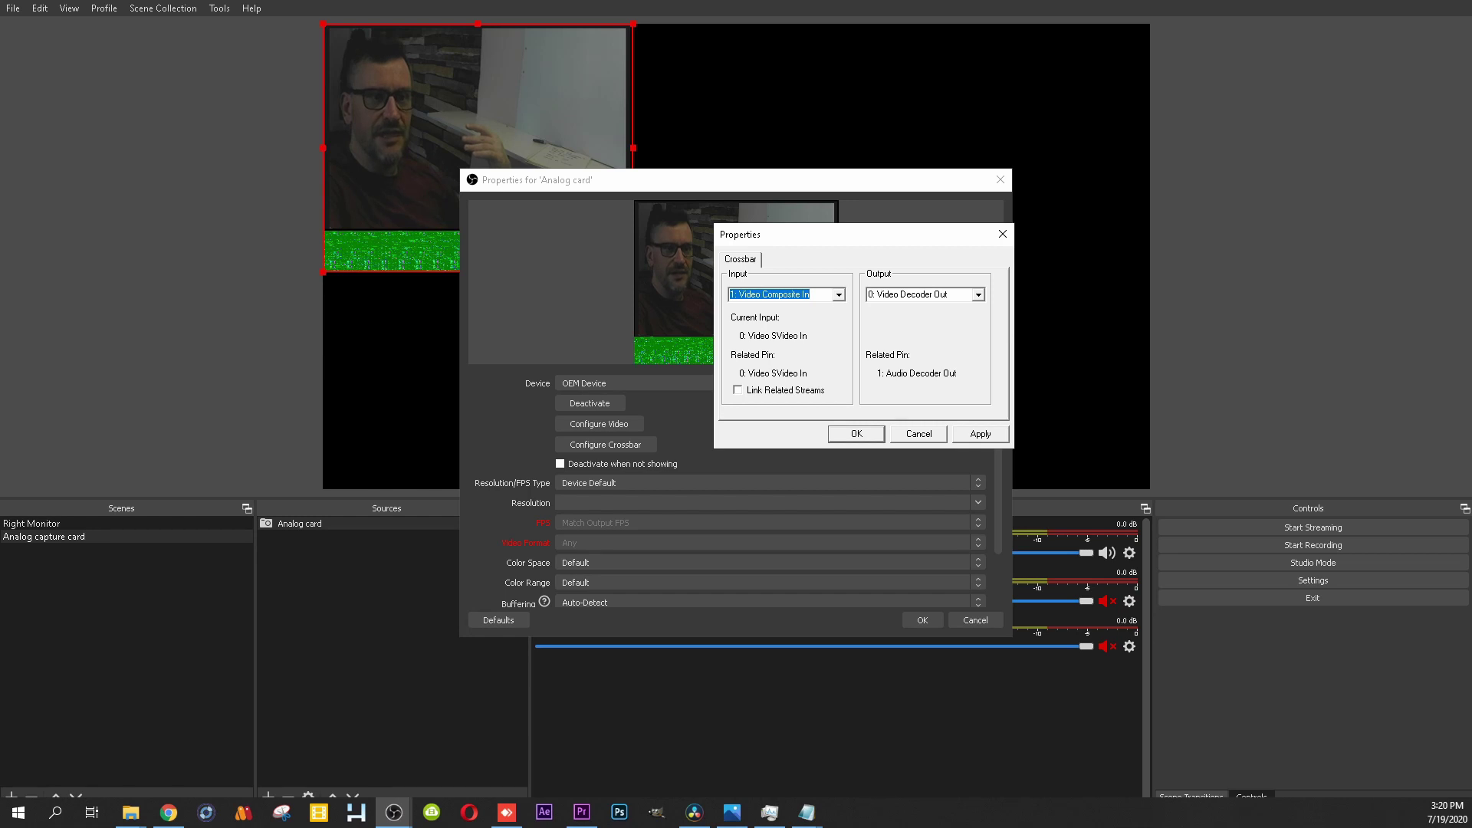
left_click(738, 389)
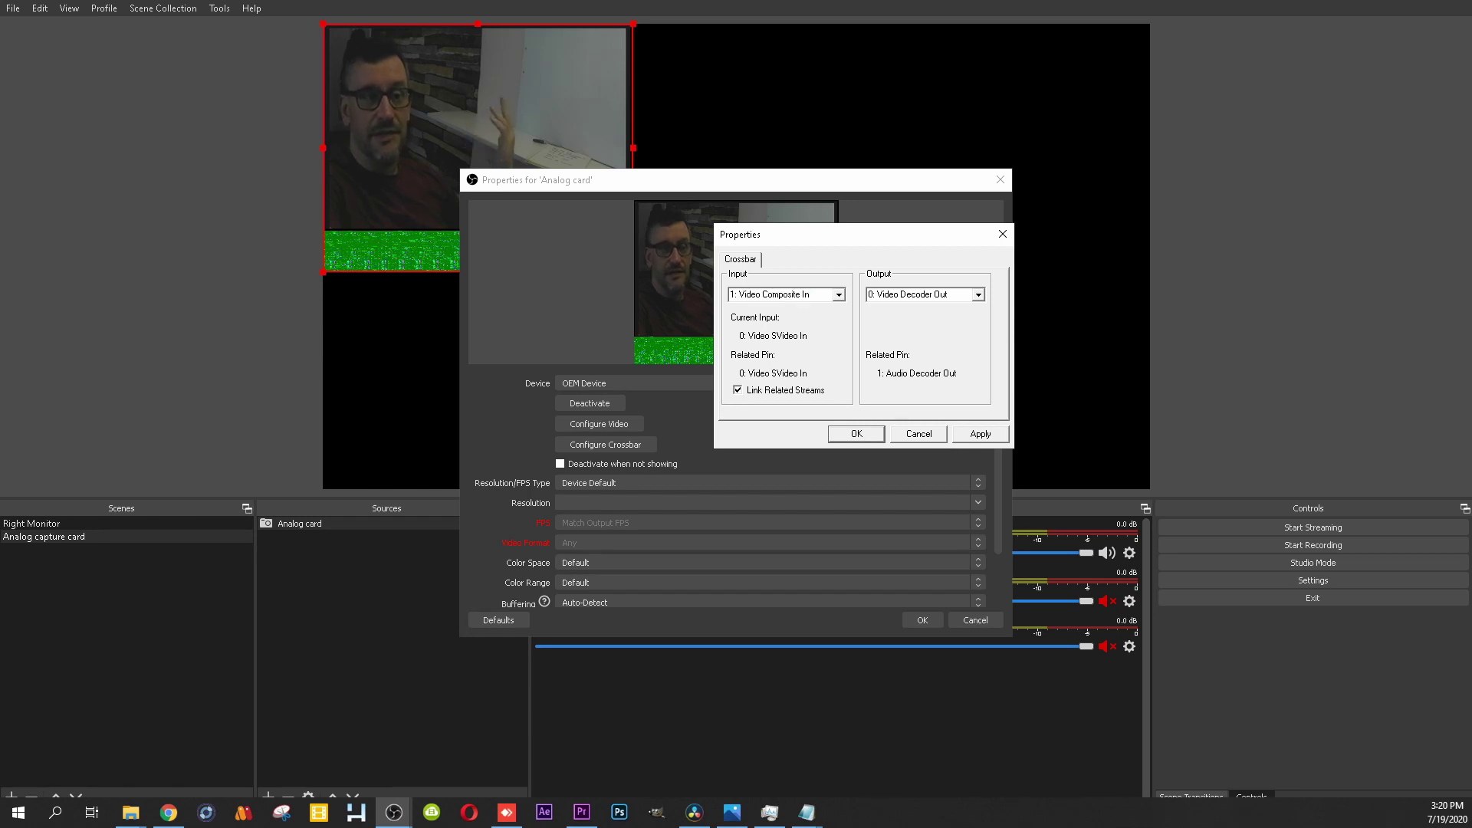
left_click(857, 433)
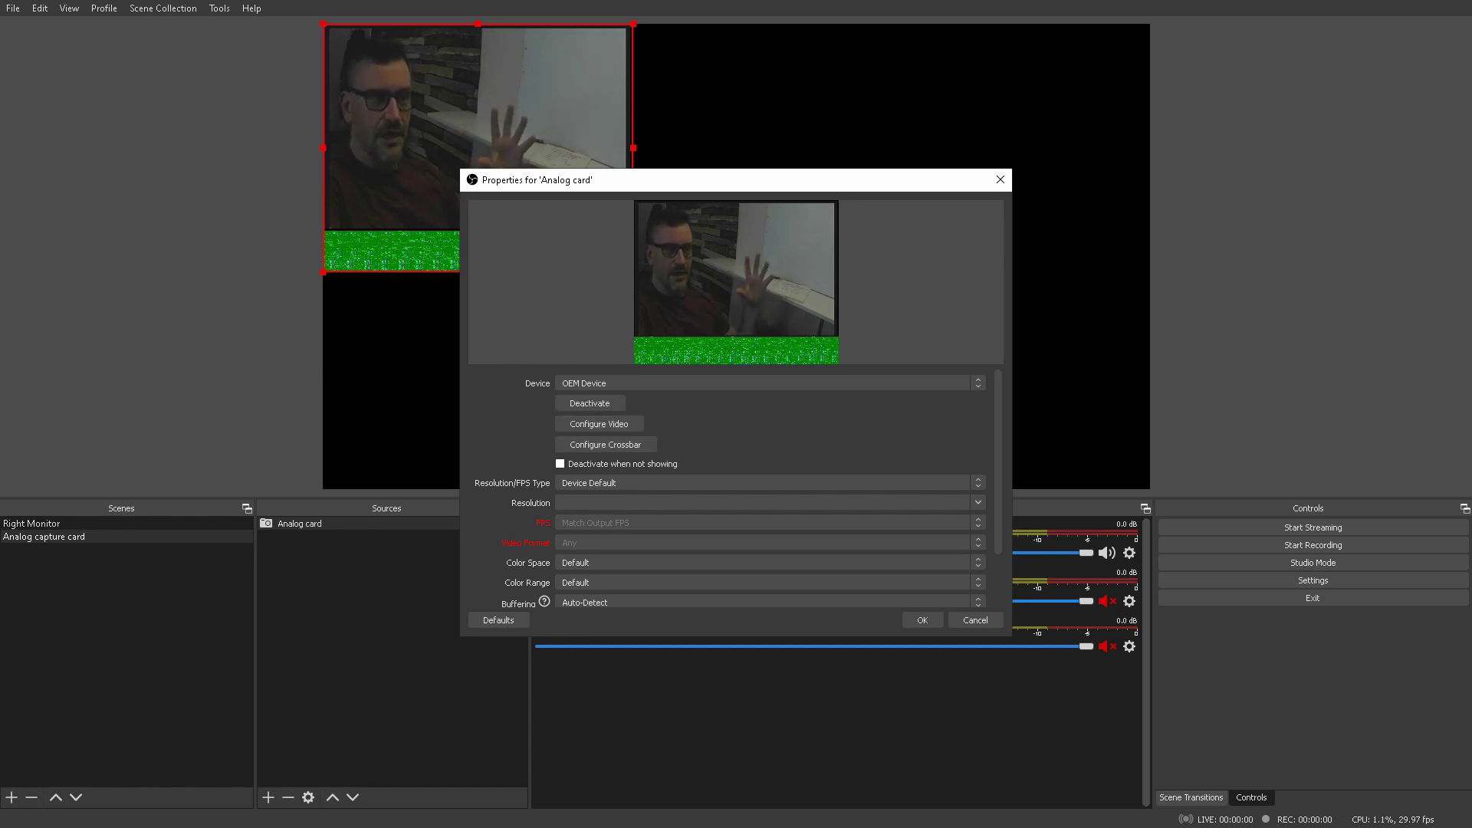
Set Analog card to Custom mode, 720x480 resolution, Match Output FPS, and apply
left_click_drag(748, 179, 983, 126)
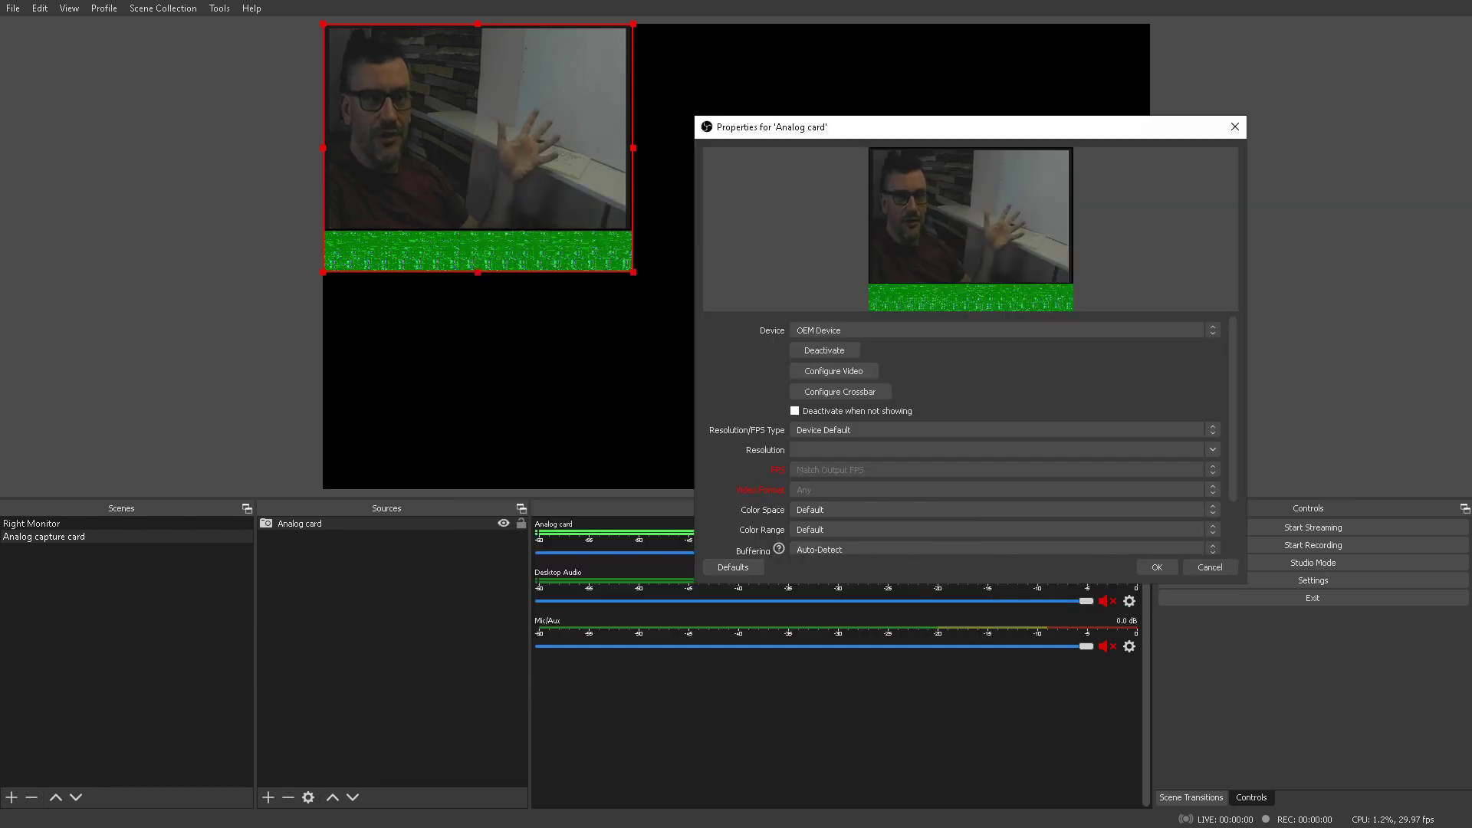
left_click_drag(899, 138, 742, 117)
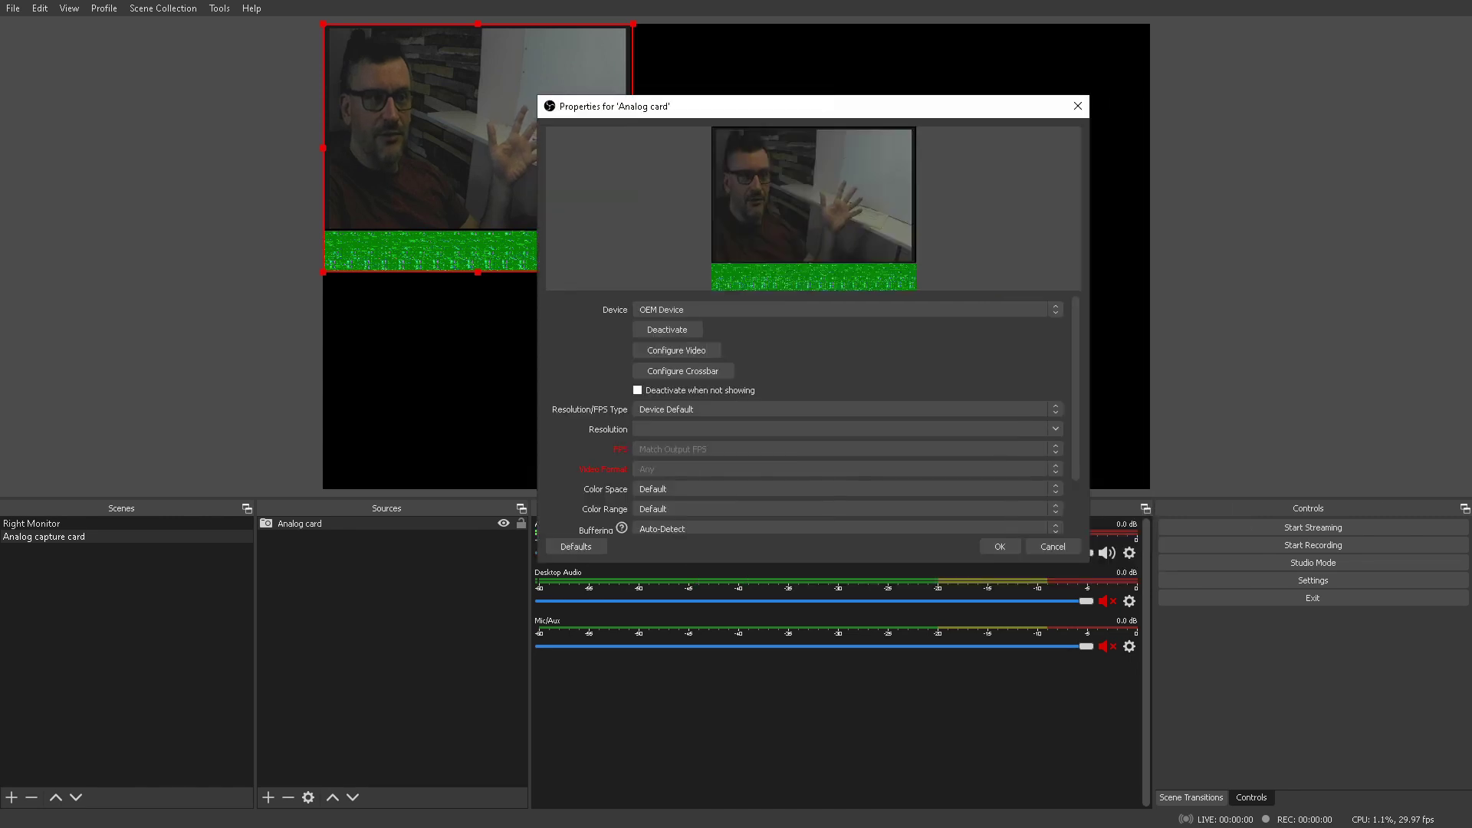
left_click(843, 408)
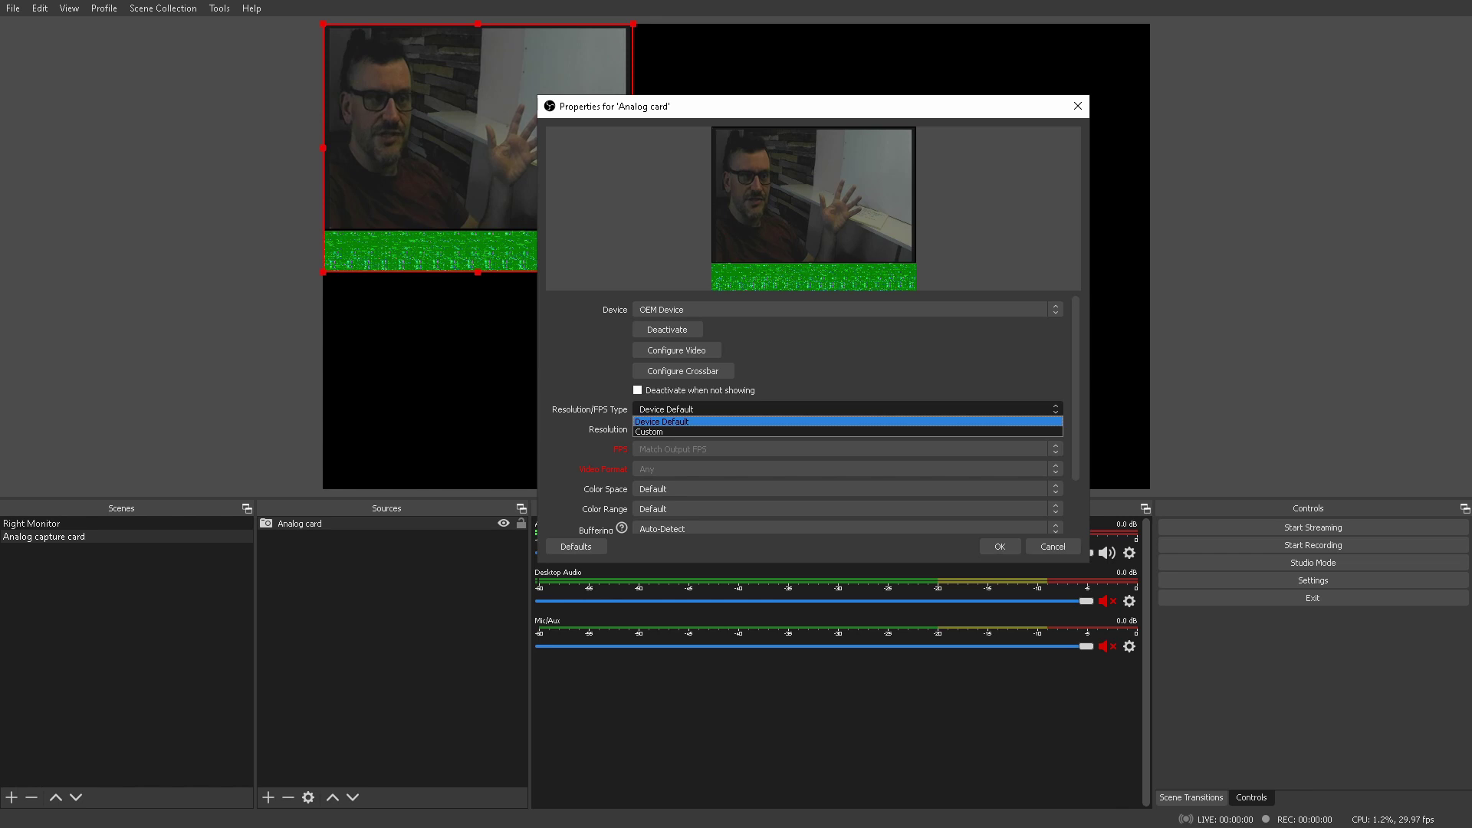
left_click(843, 432)
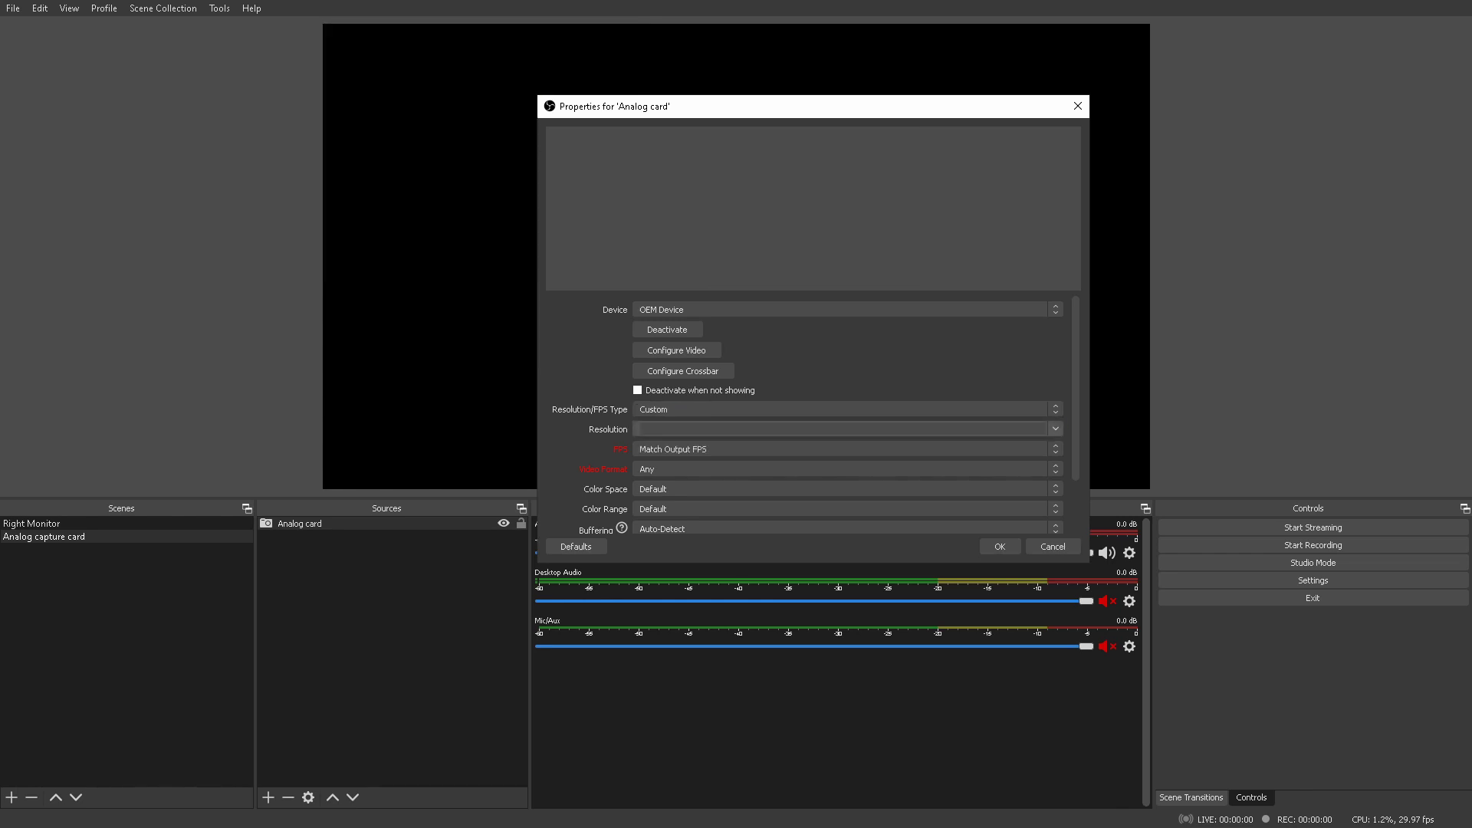
left_click(844, 430)
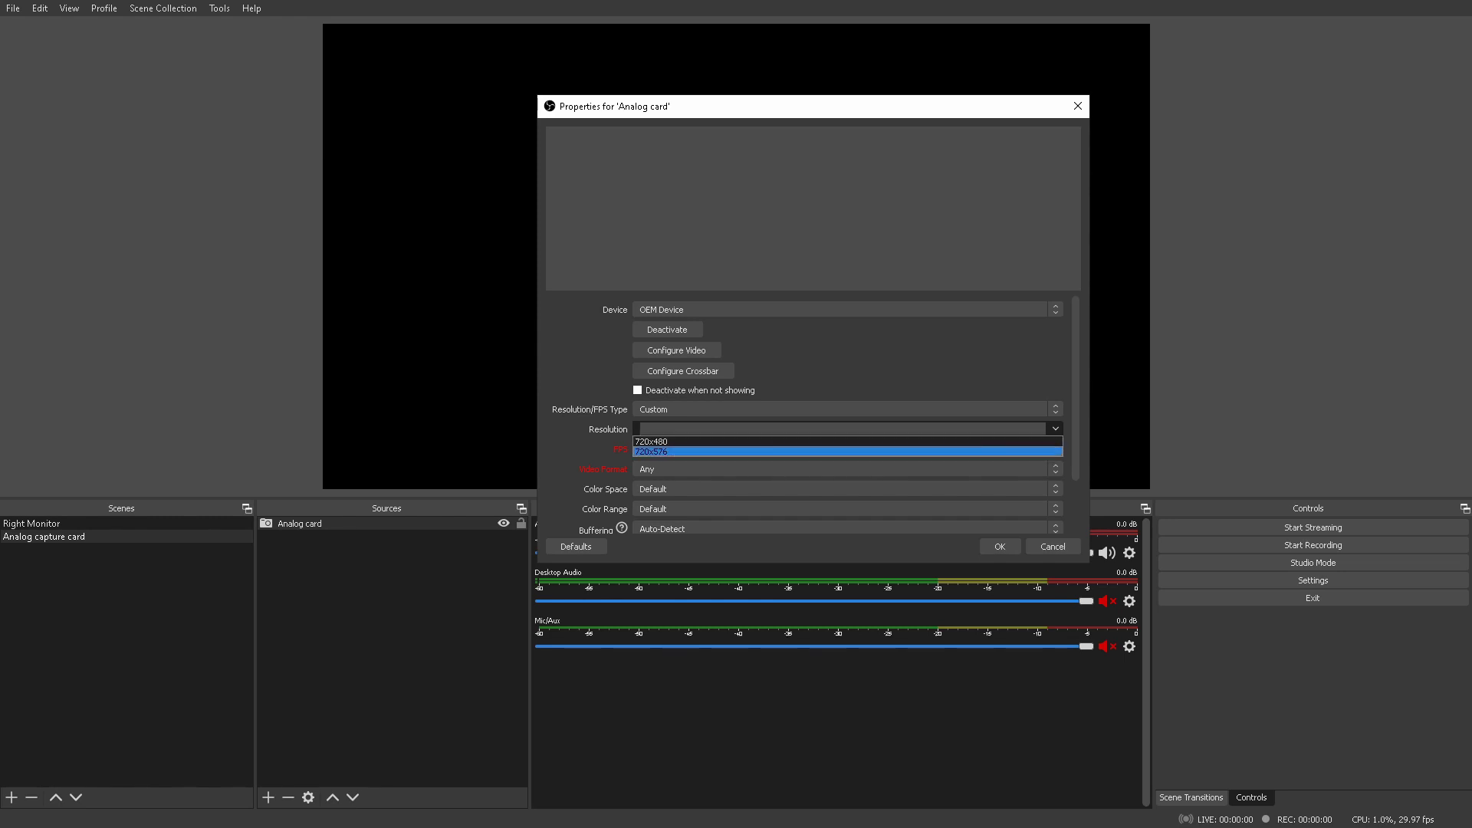
key("Return")
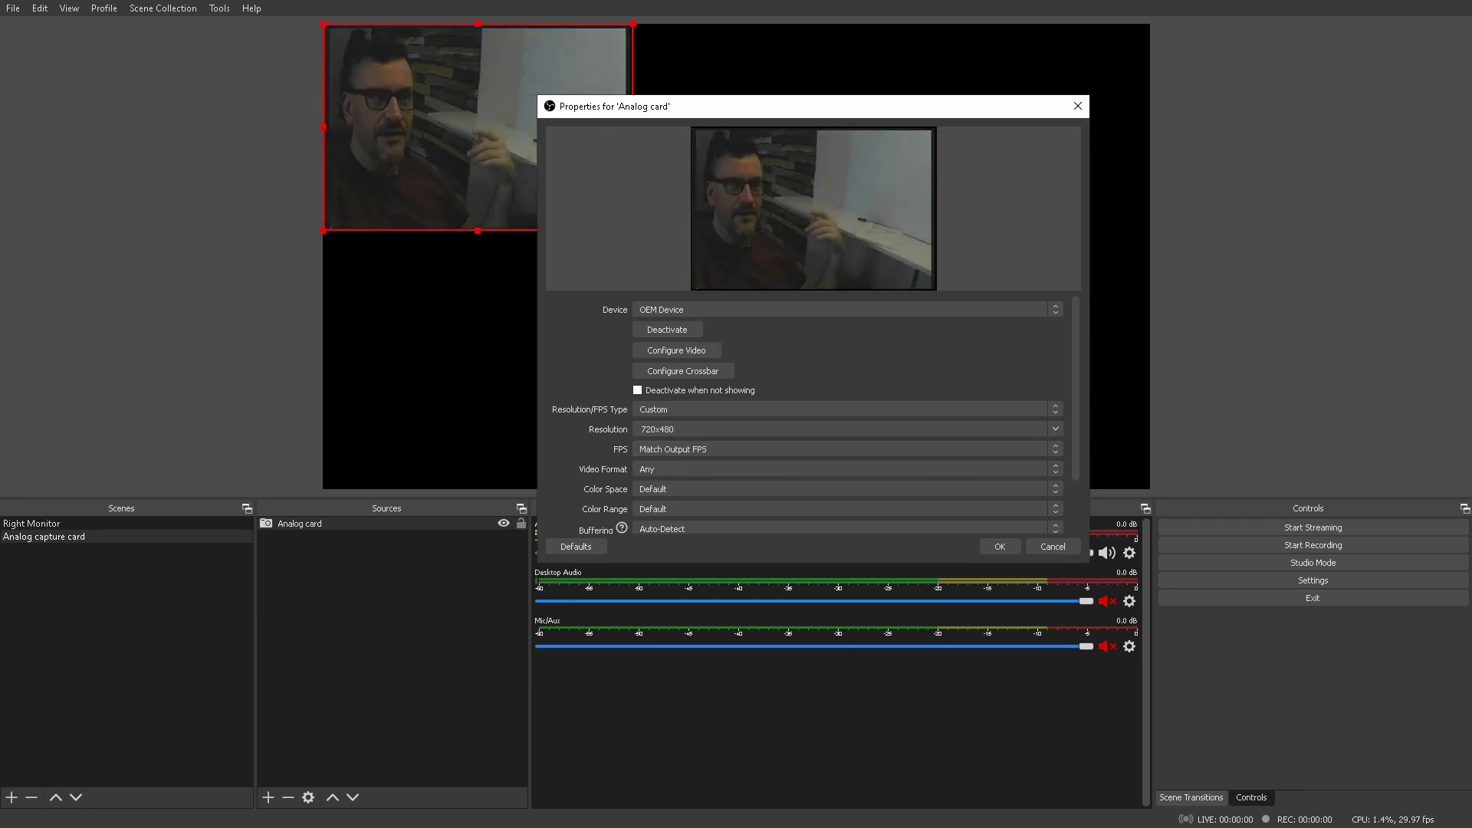
key("Tab")
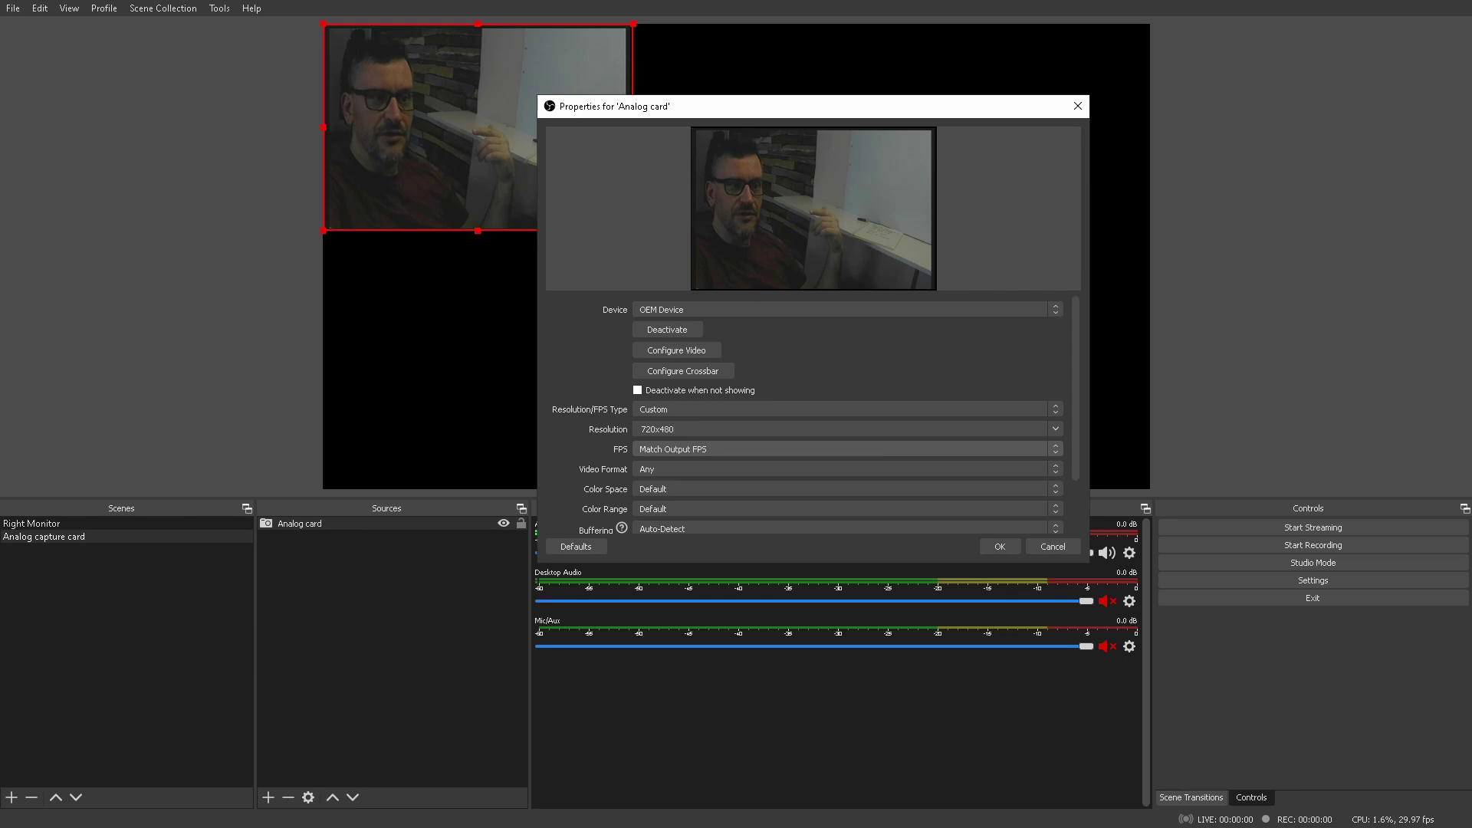
key("space")
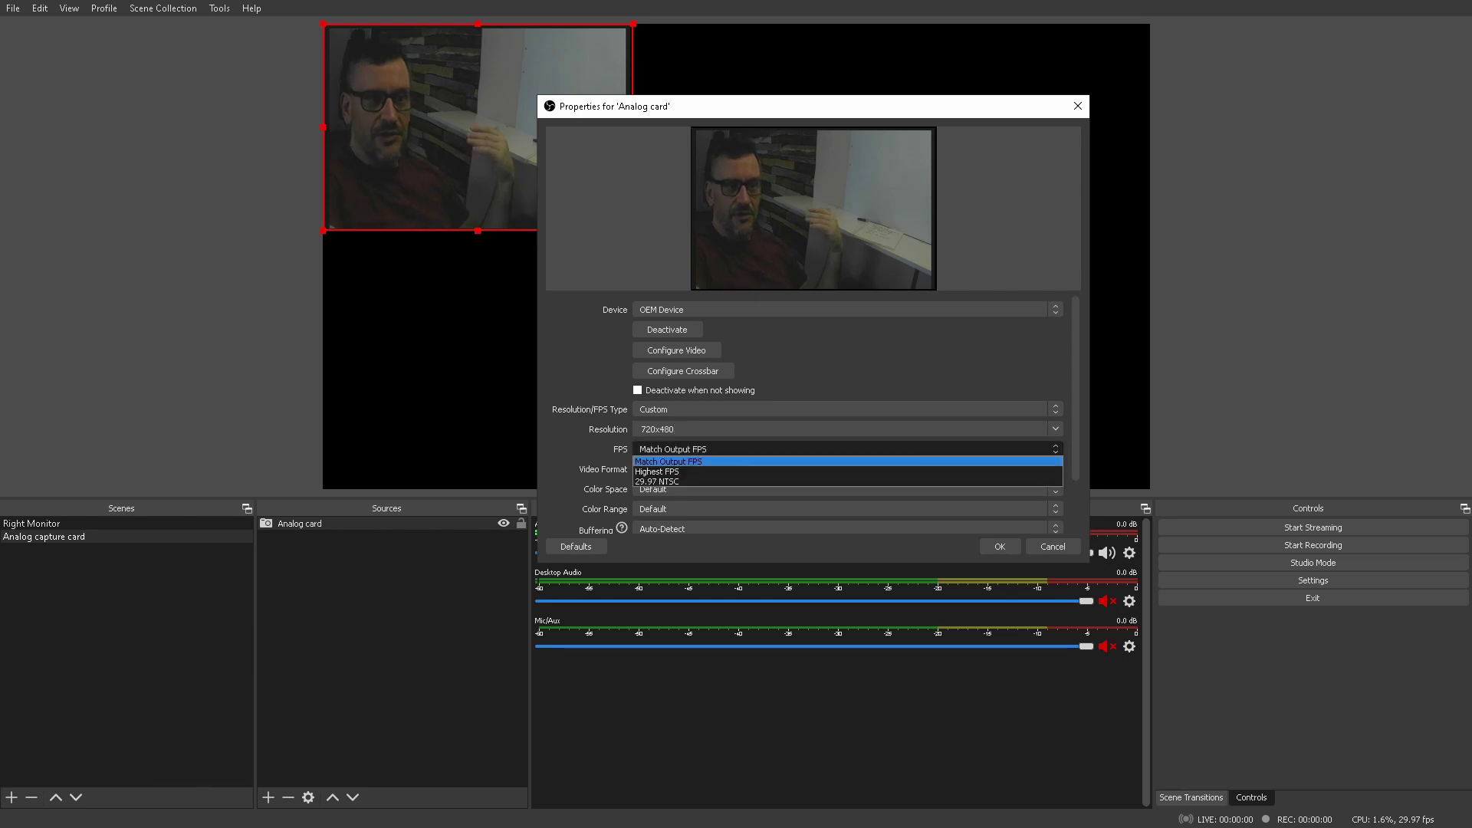
key("Return")
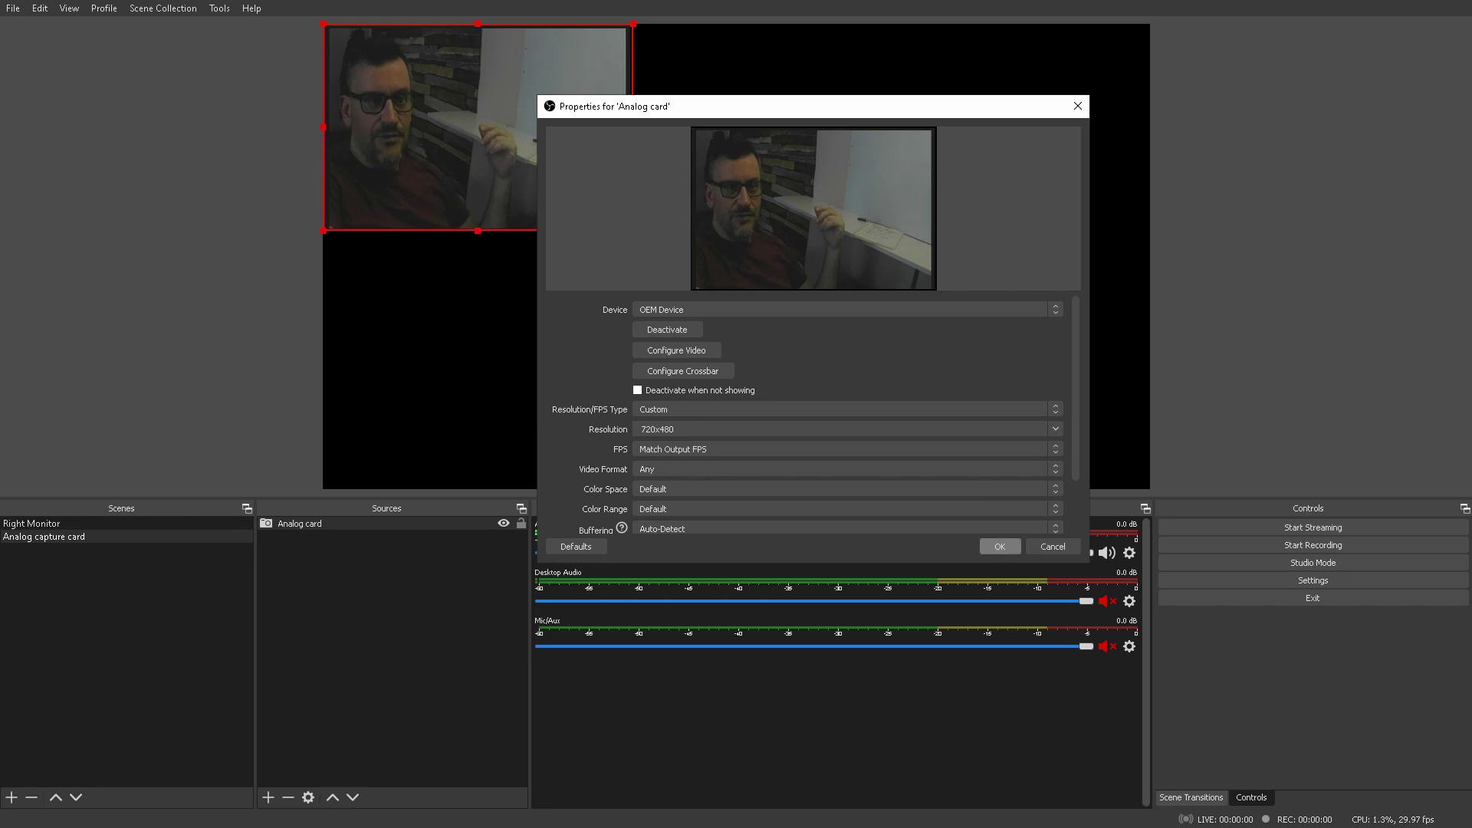
left_click(1000, 546)
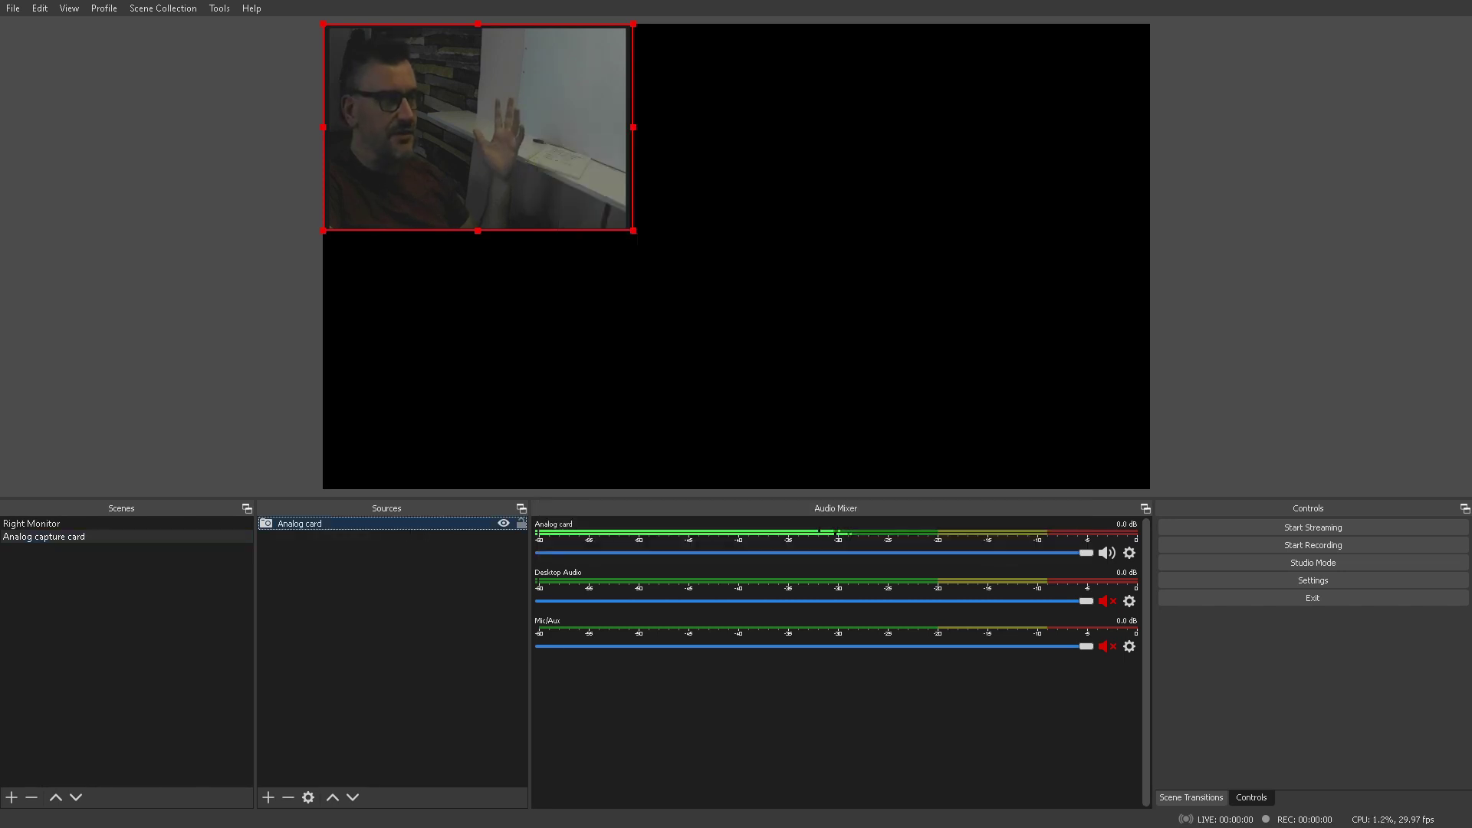
Stretch the Analog card to fill the canvas via Transform, deselect it, and reopen its properties
left_click_drag(478, 127, 535, 152)
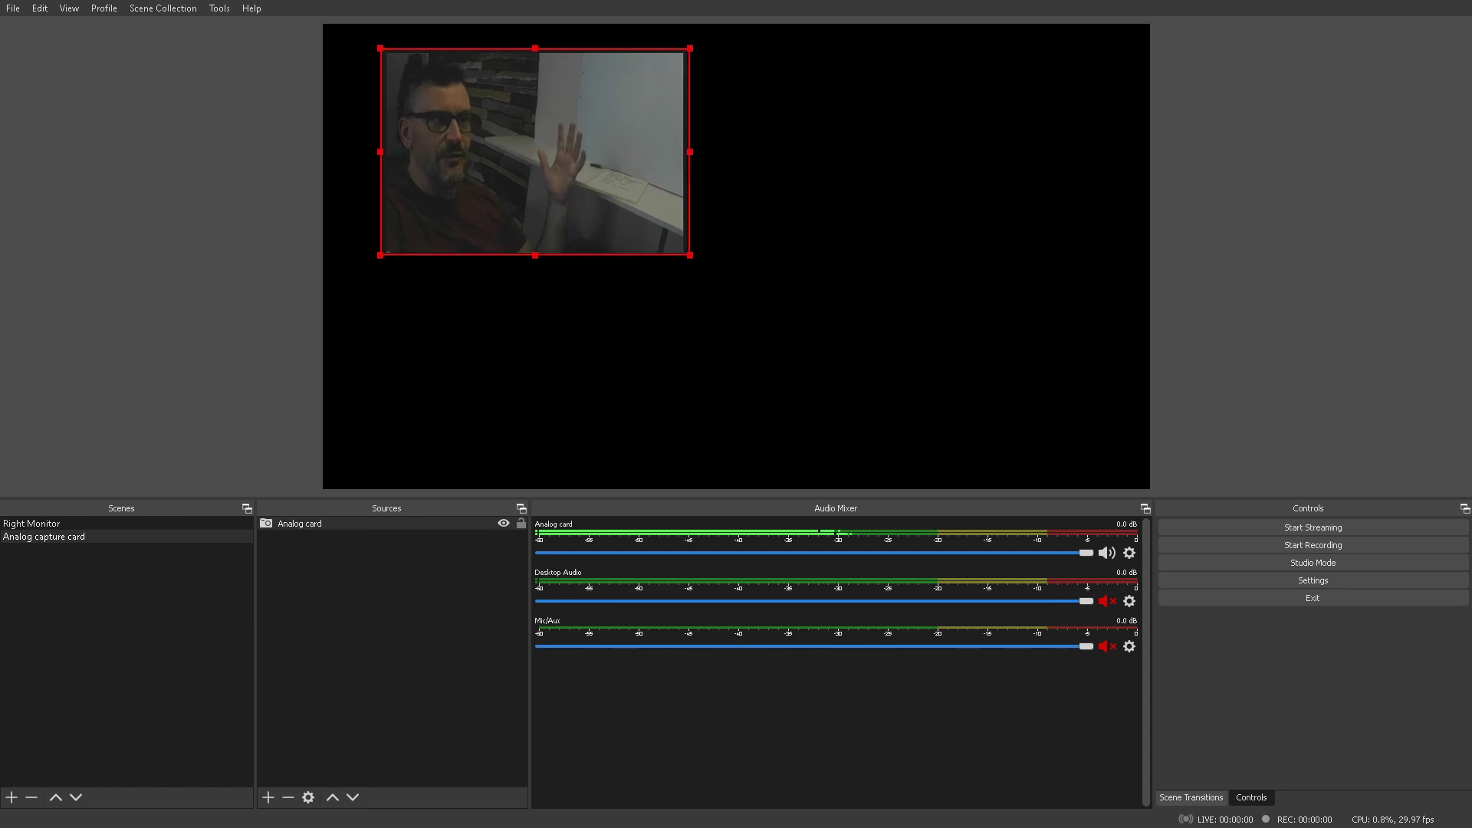
right_click(381, 108)
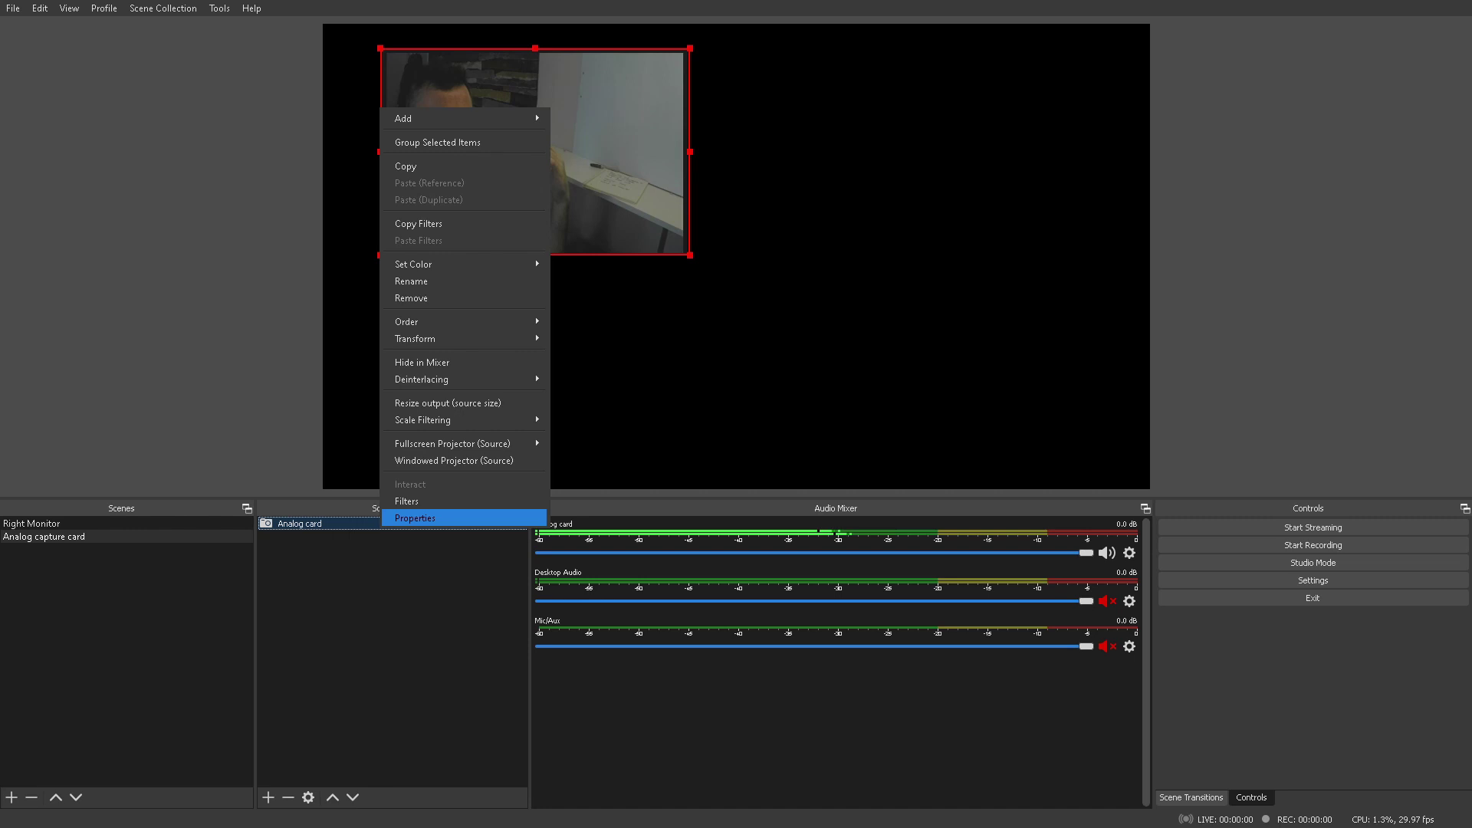
mouse_move(460, 338)
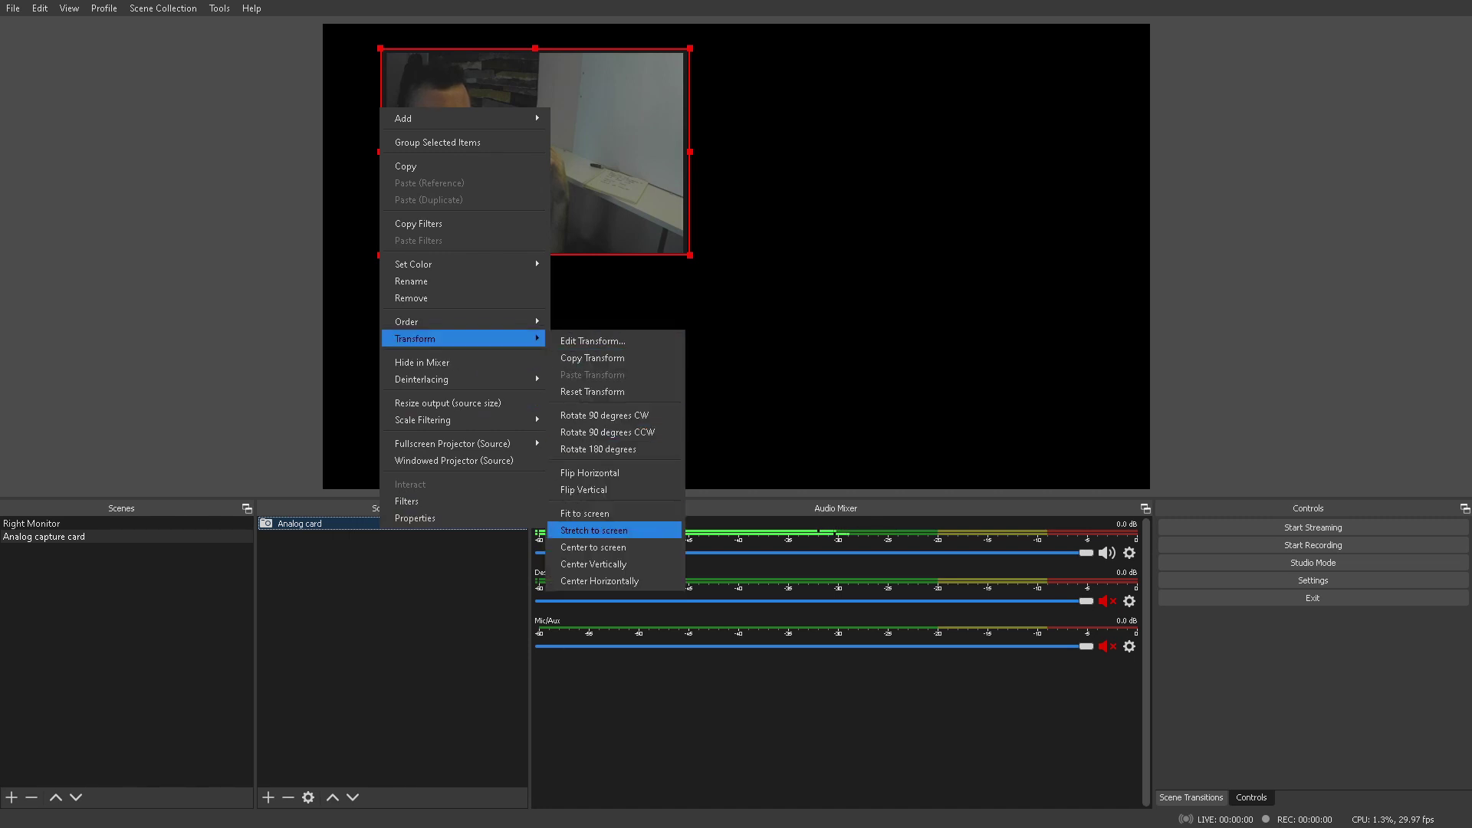
left_click(594, 530)
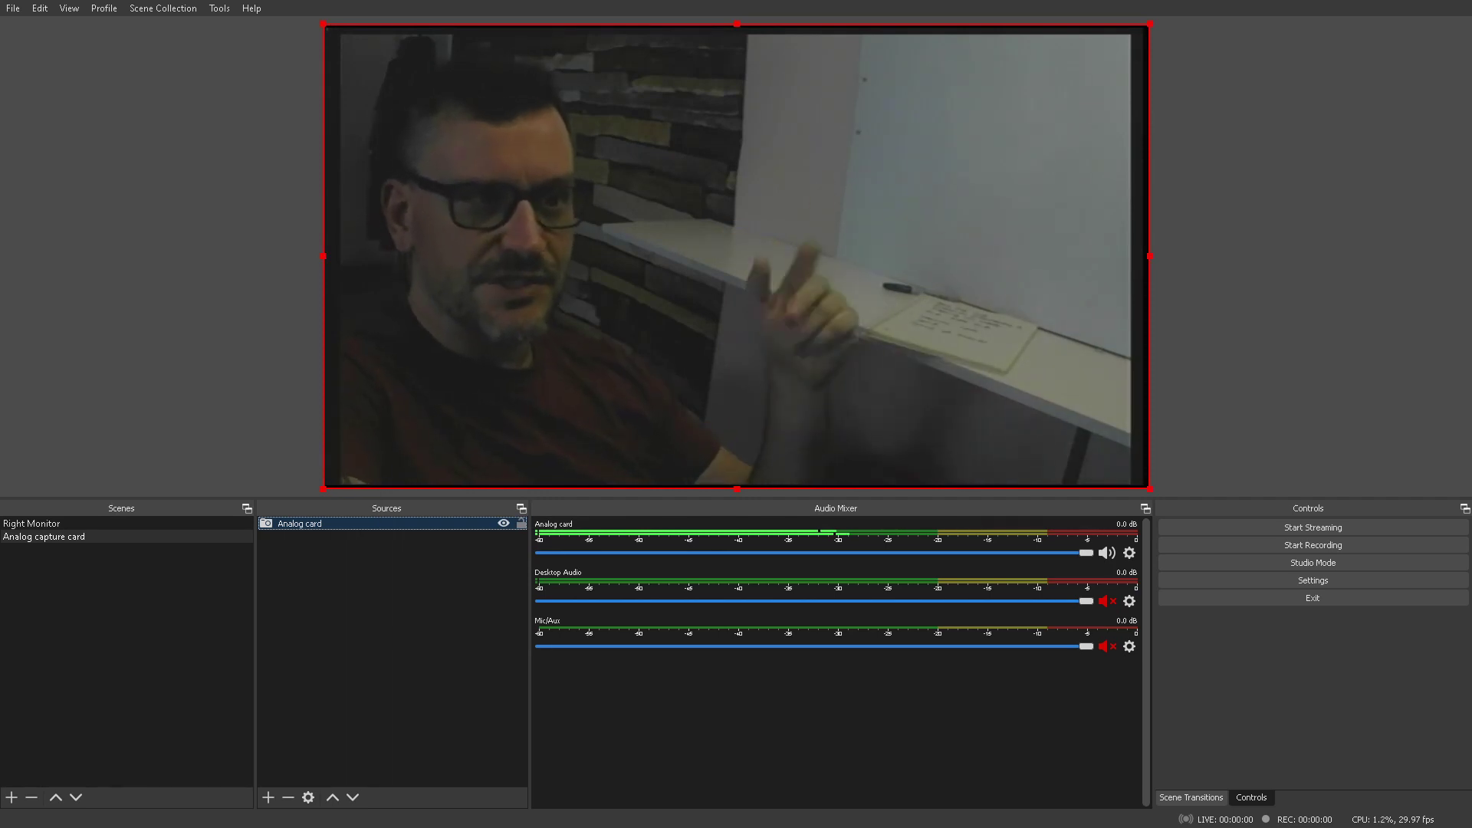
key("Escape")
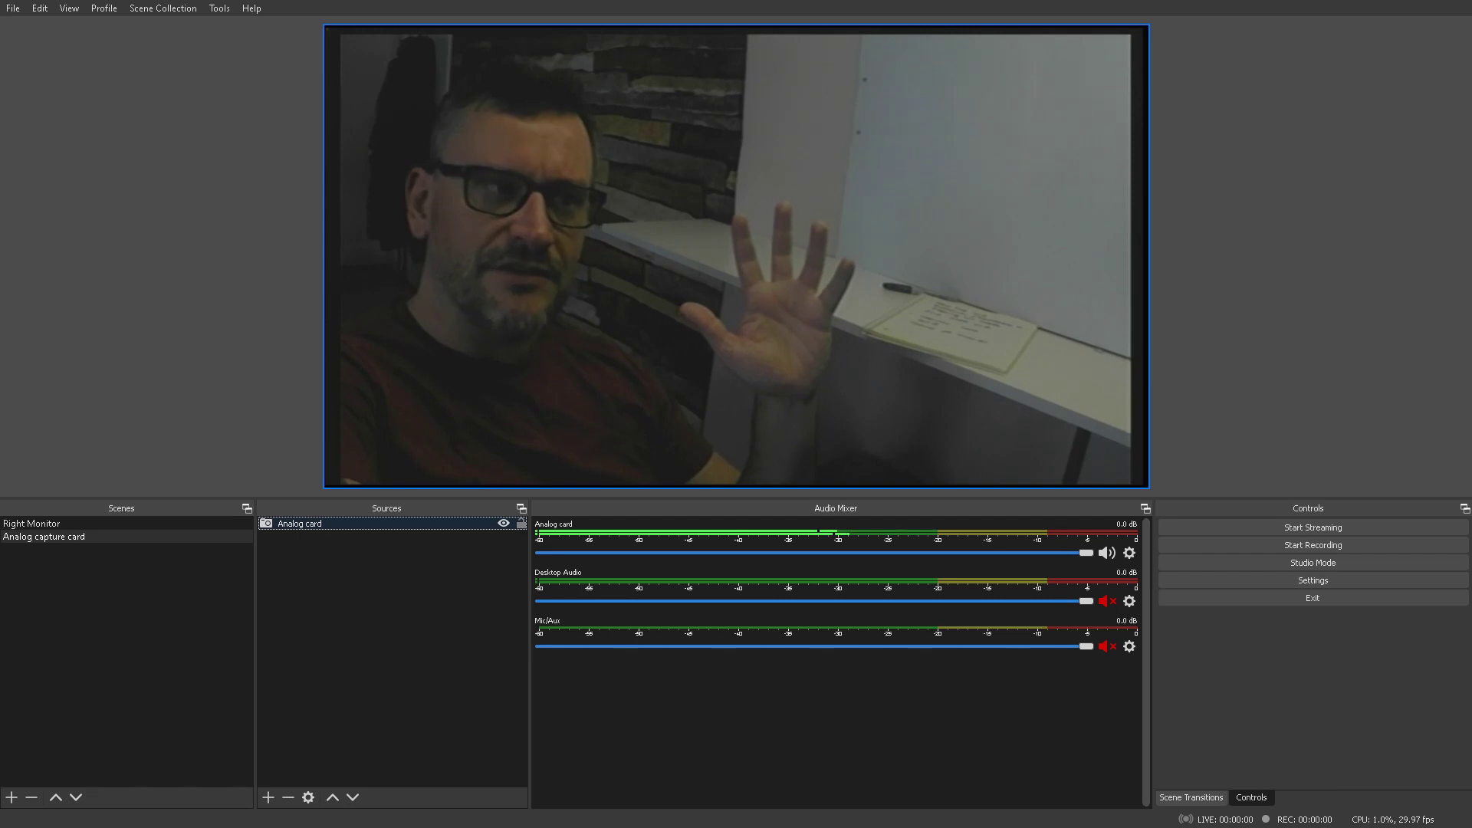
double_click(513, 230)
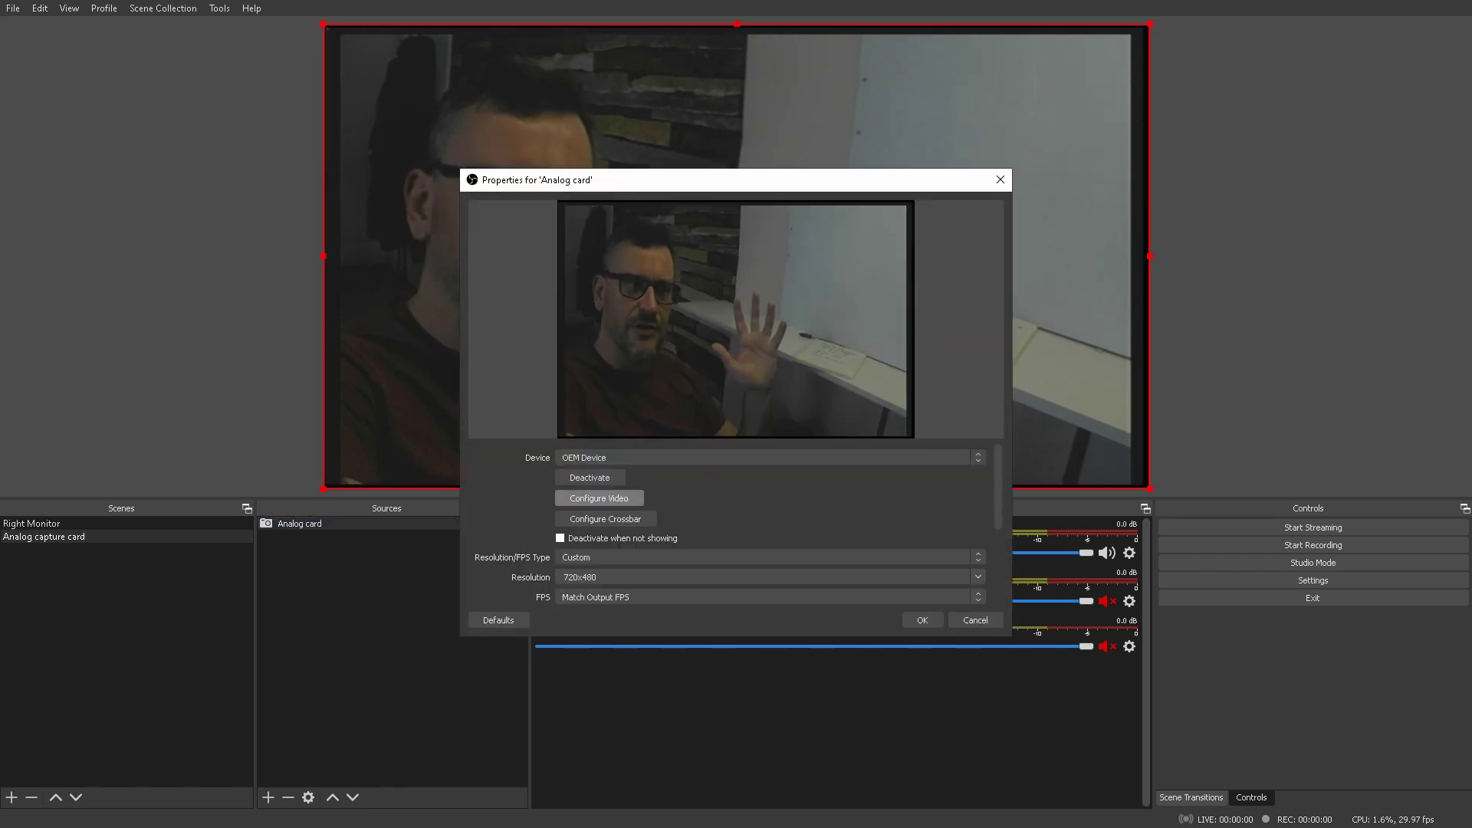
Try adjusting brightness, contrast, hue, saturation and sharpness in the device's Video Proc Amp
left_click(598, 498)
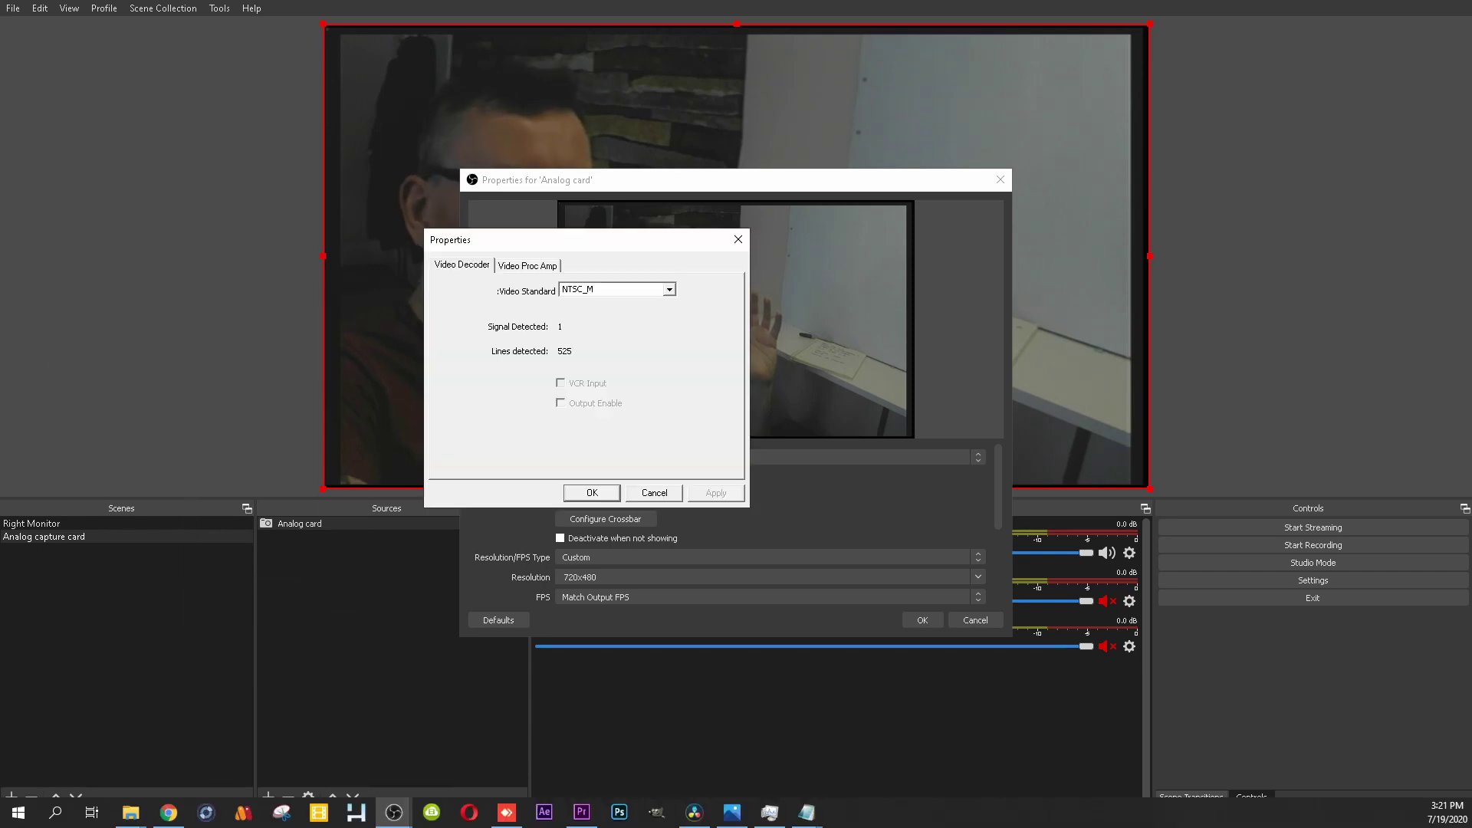
key("ctrl+Tab")
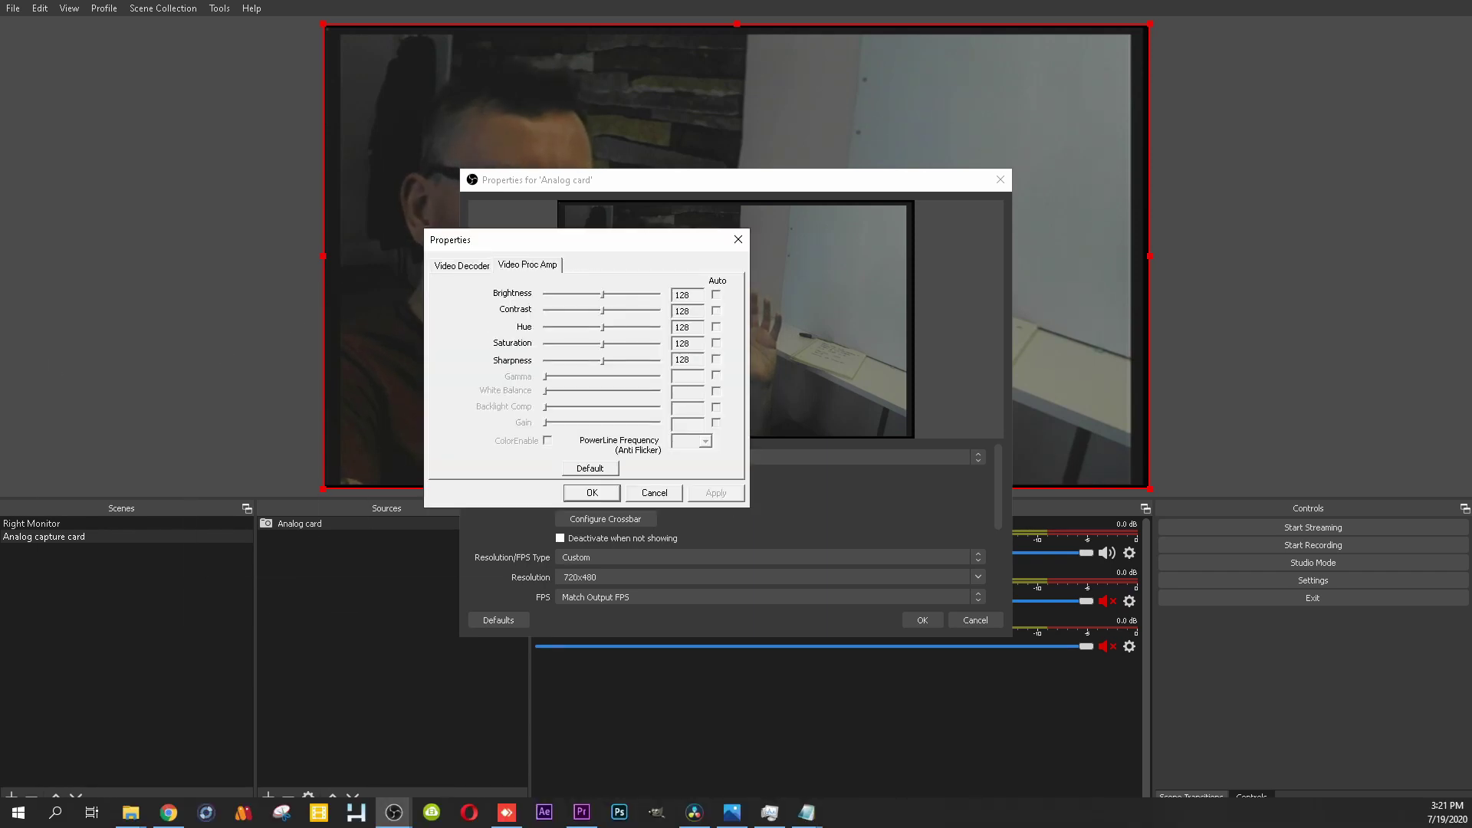
key("Tab")
key("Page_Down")
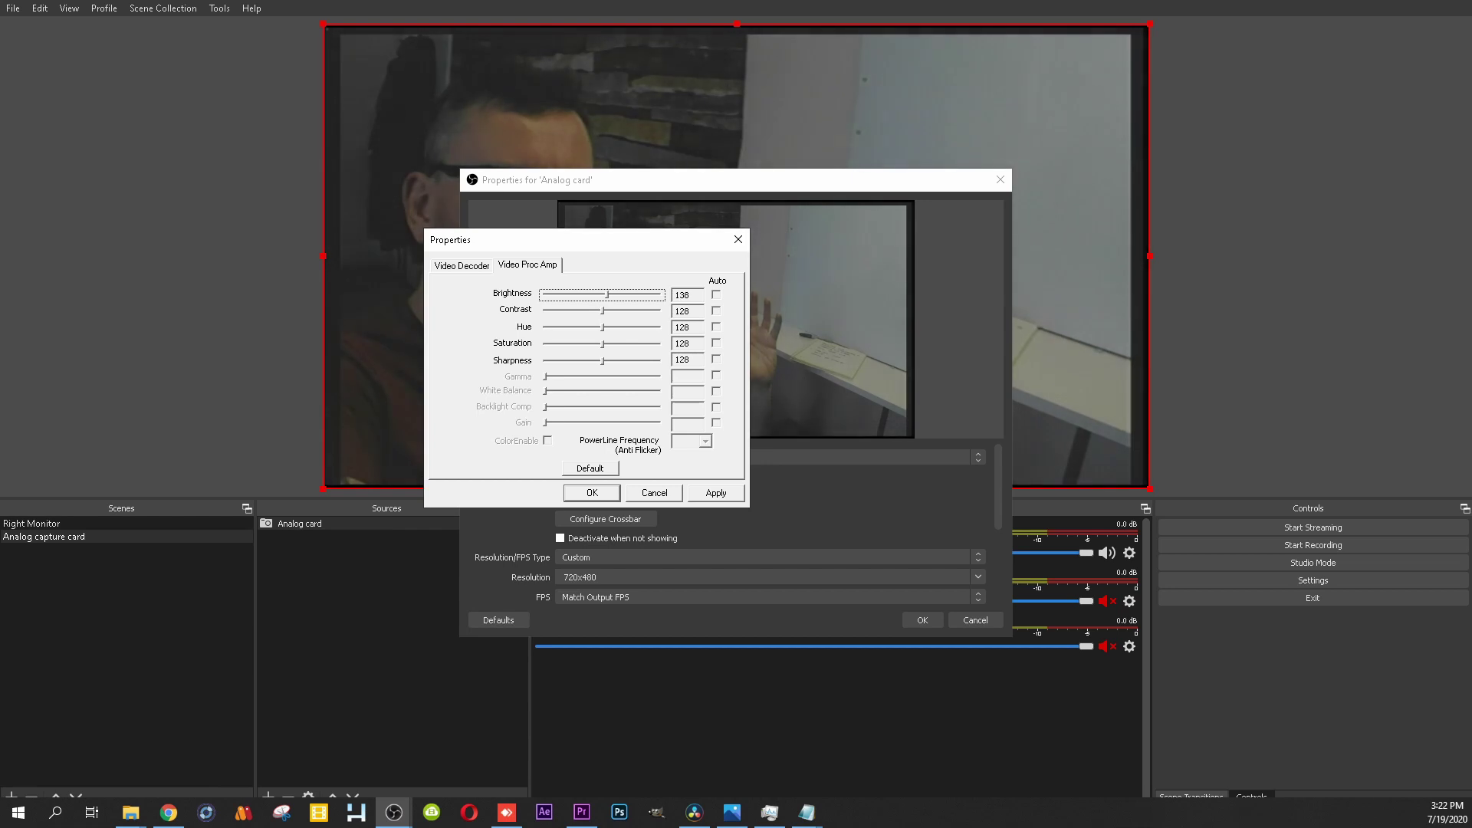
key("Tab")
key("Page_Down")
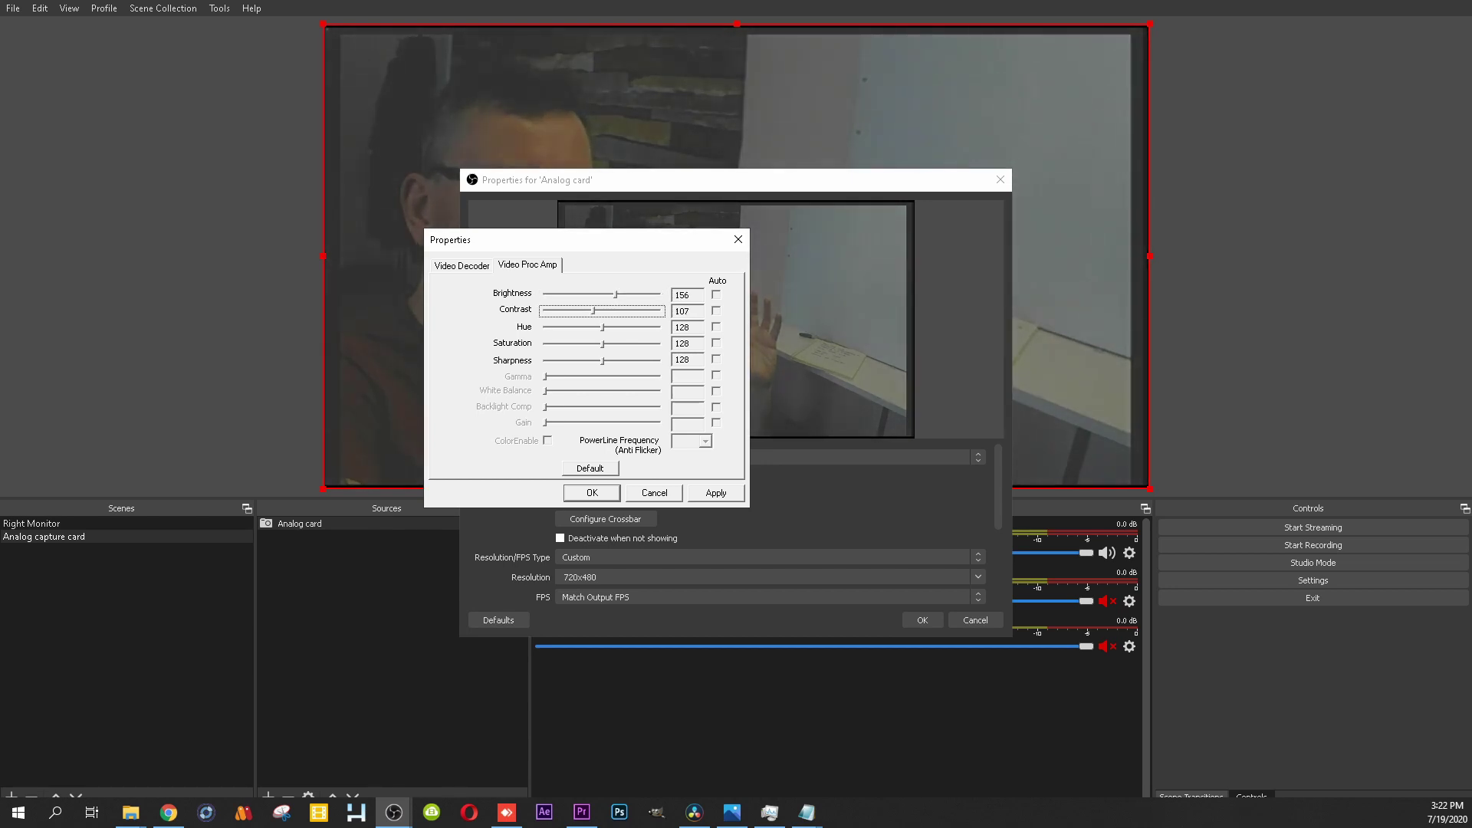
key("Page_Up")
key("Page_Up")
key("Tab")
key("Right")
key("Right")
key("Right")
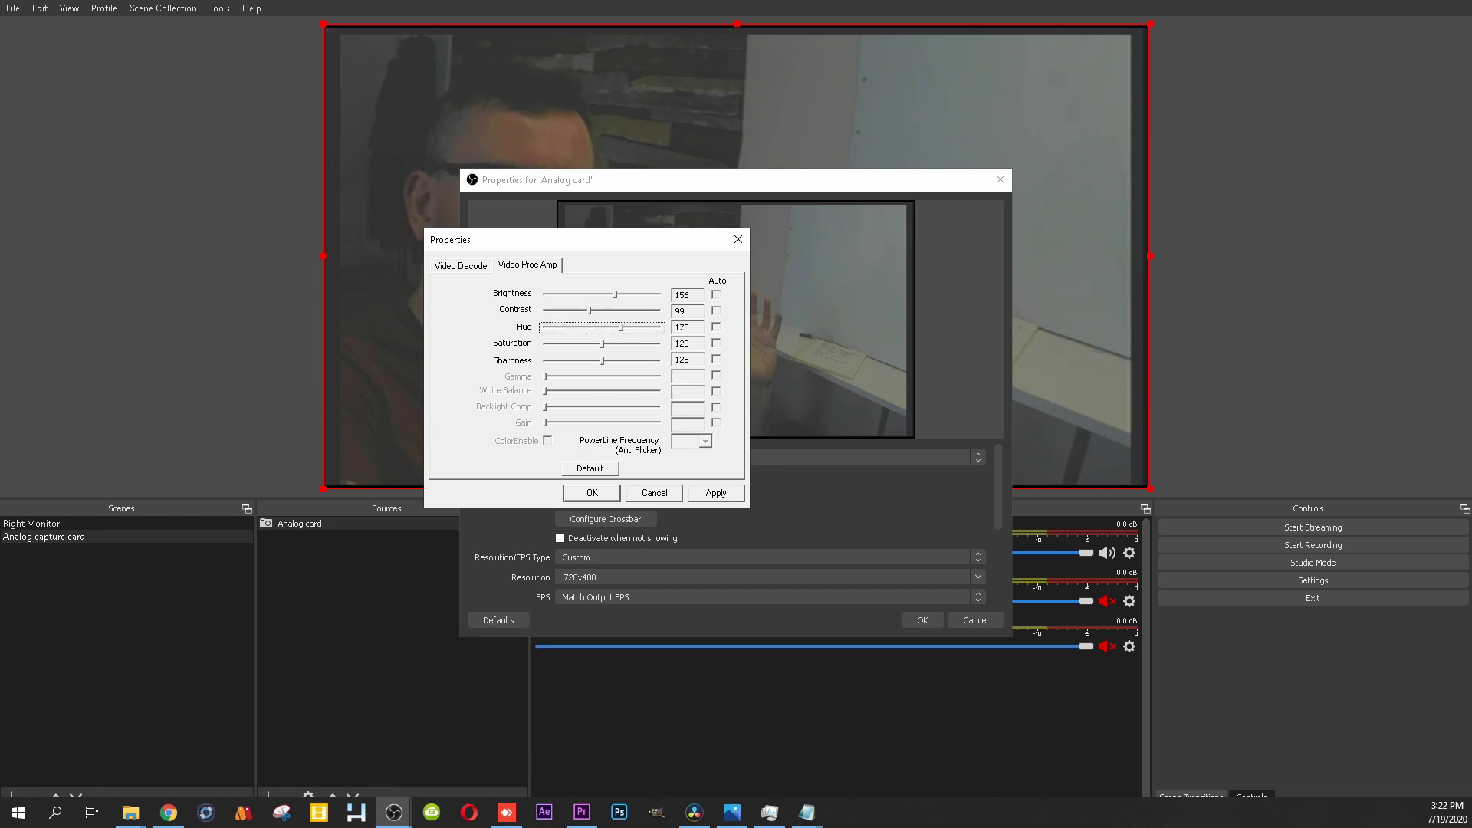
key("Tab")
key("Page_Down")
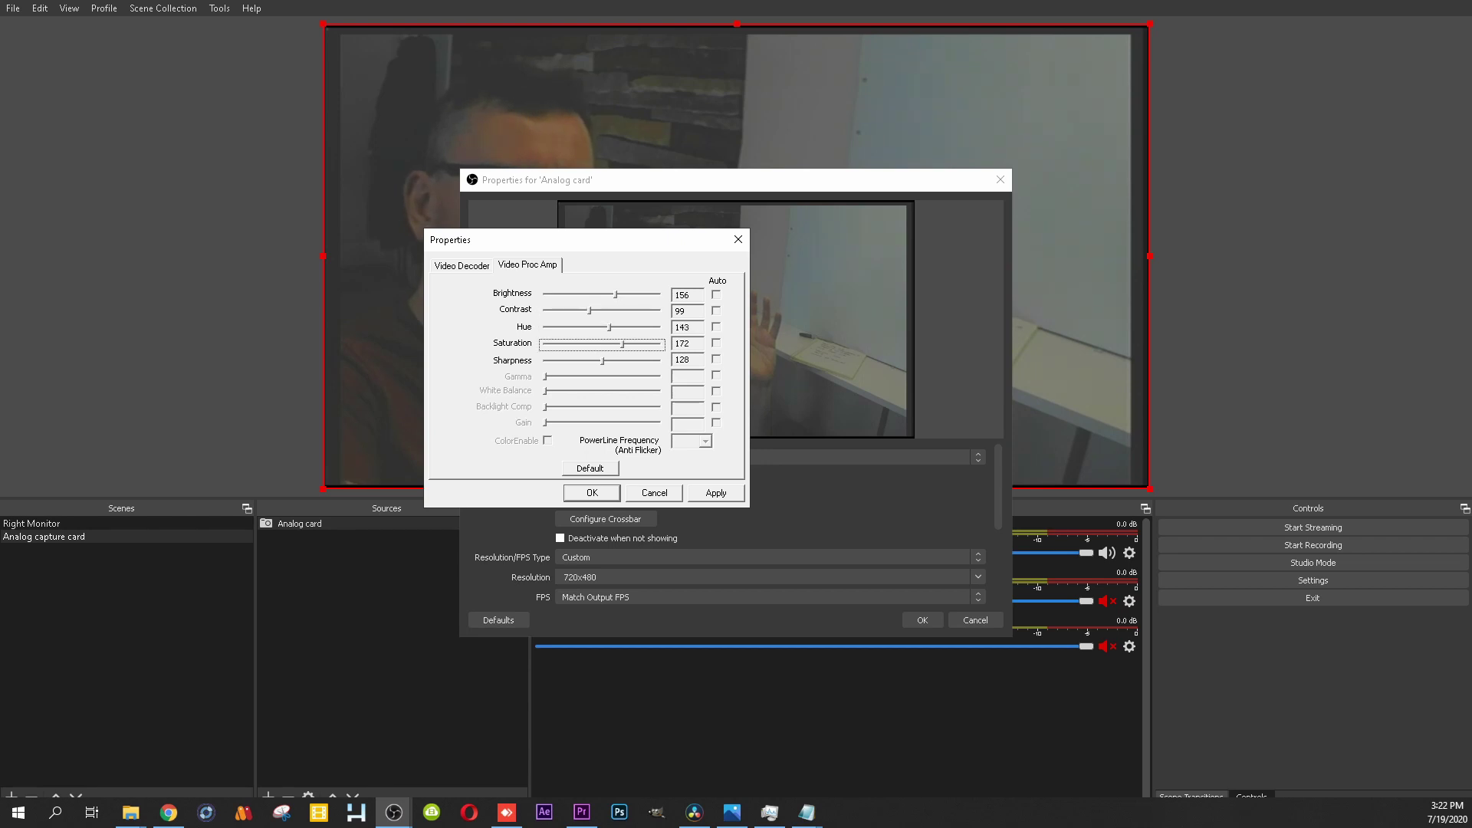
key("Tab")
key("Page_Down")
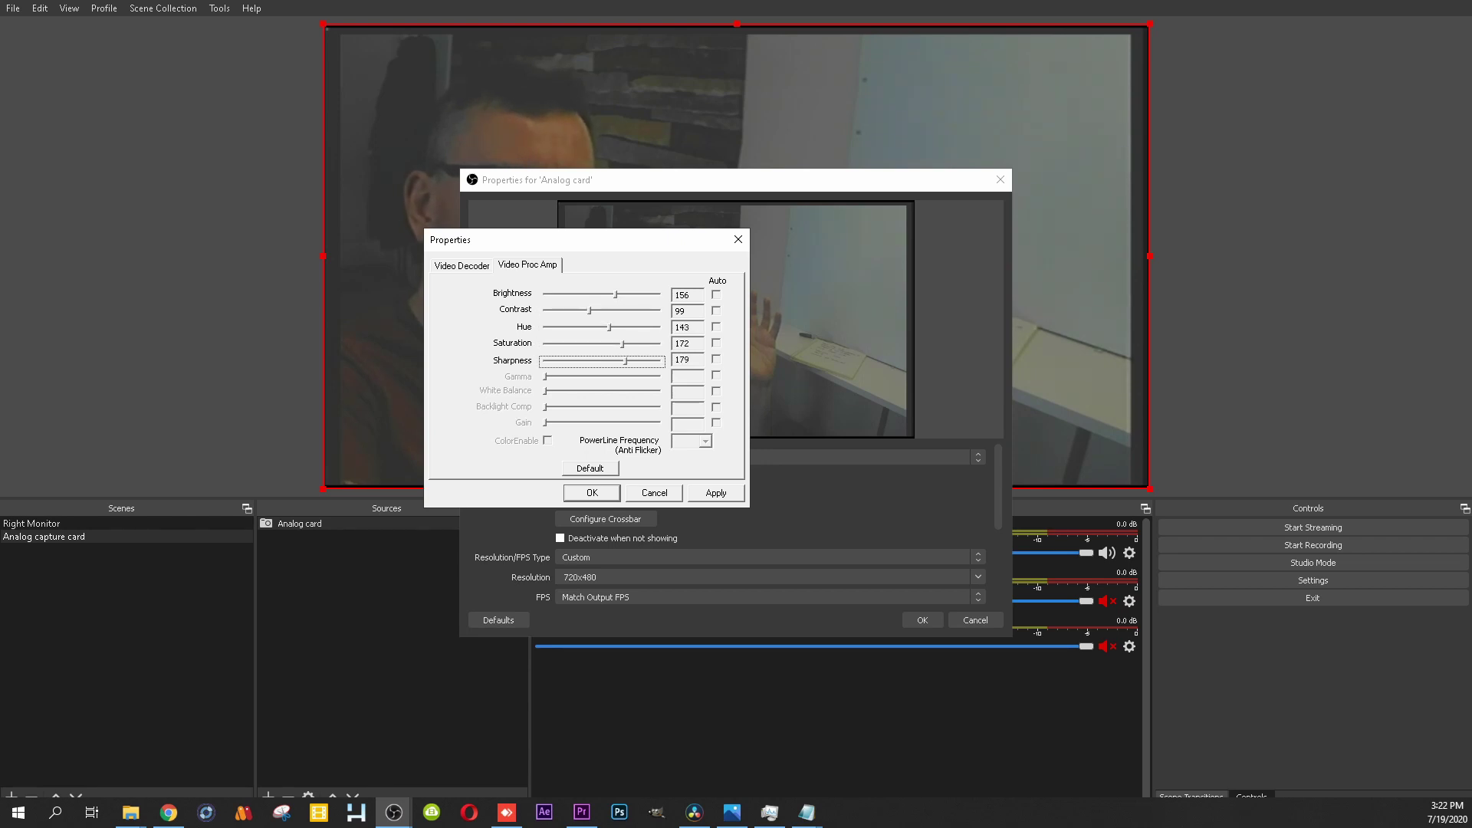
key("Left")
key("Left")
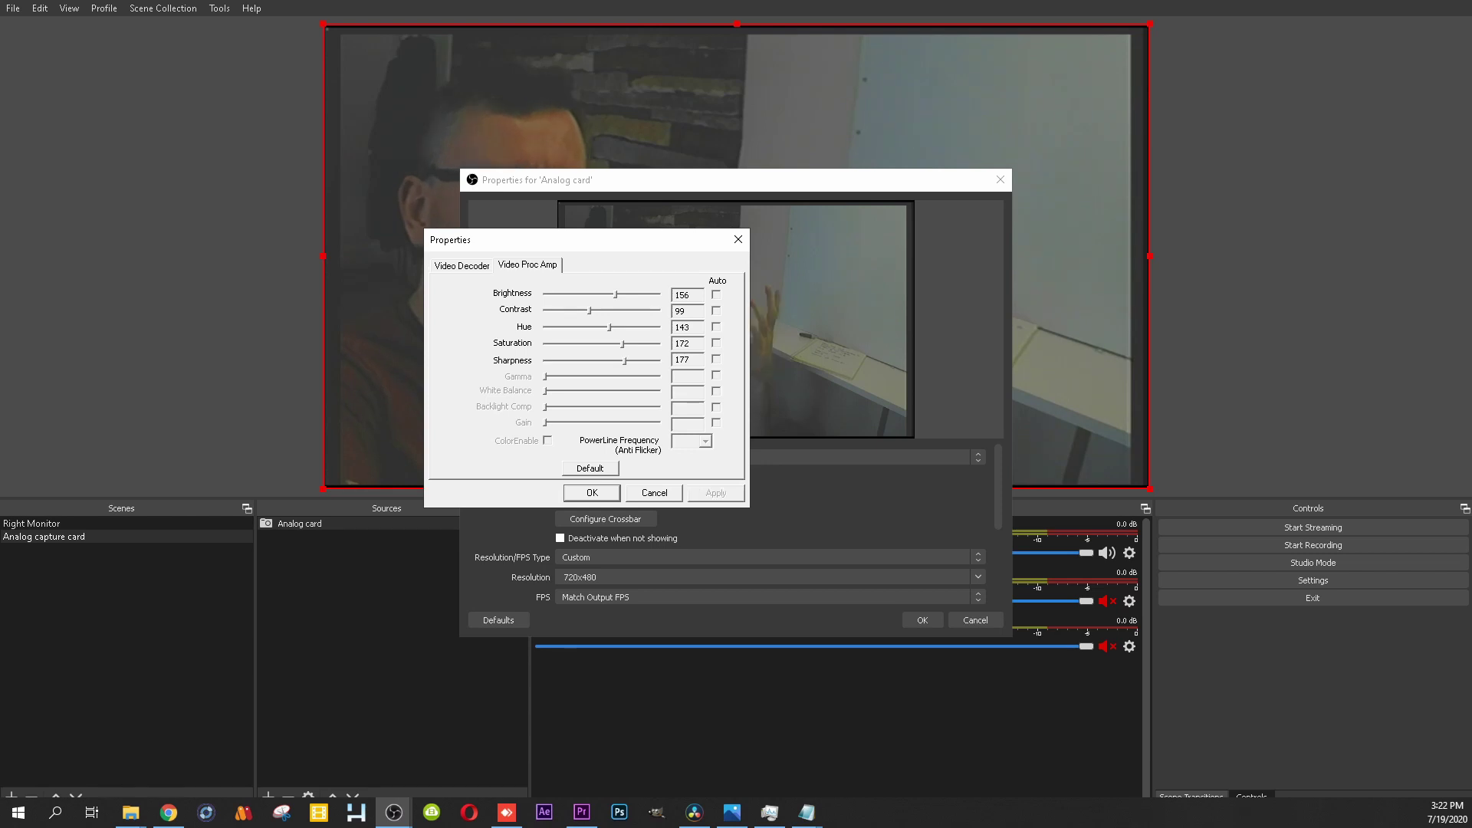
key("Return")
key("Return")
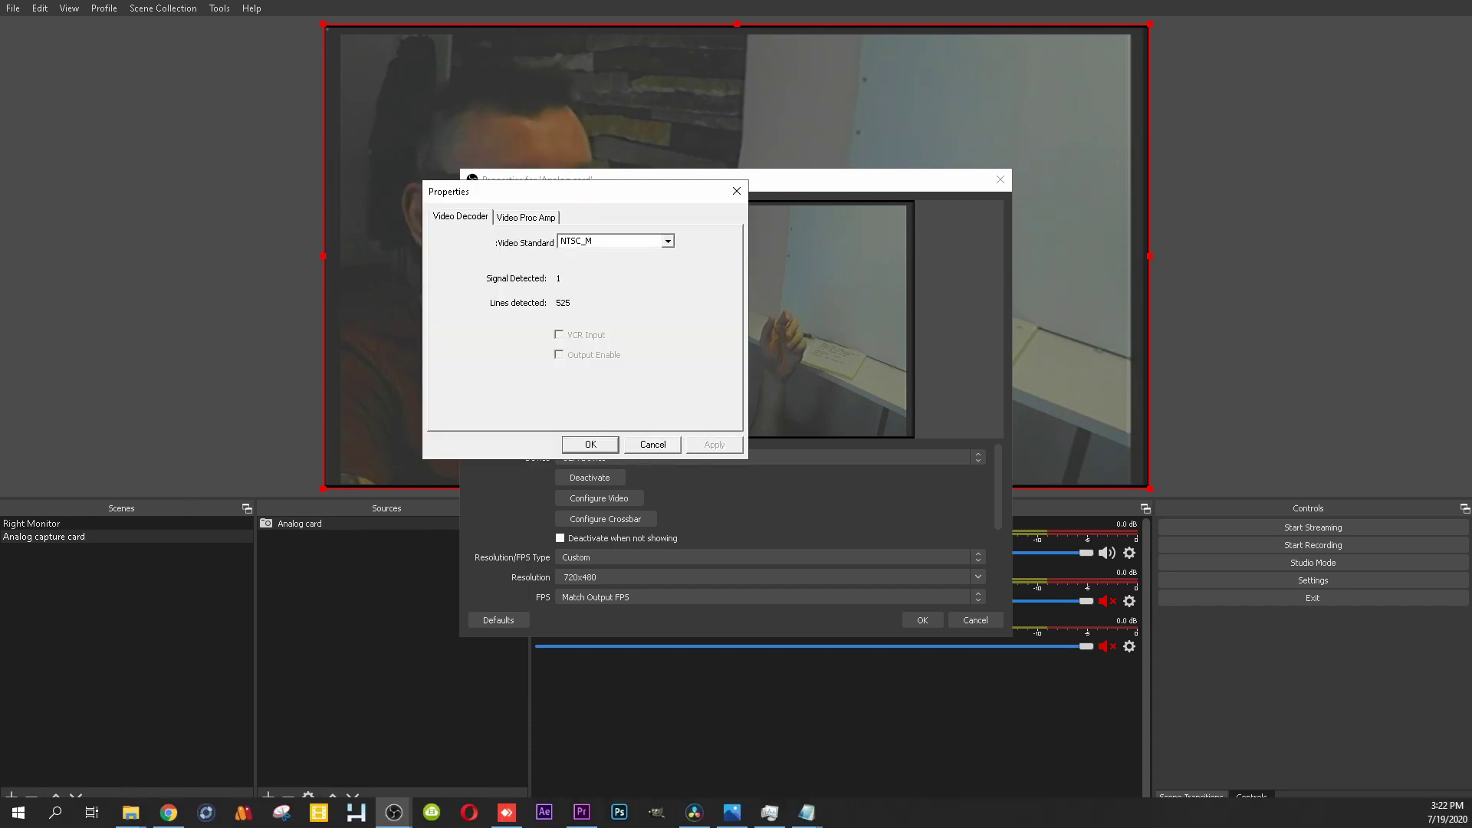
Reset all Video Proc Amp values to the default 128 and close both dialogs
left_click(526, 217)
left_click(588, 420)
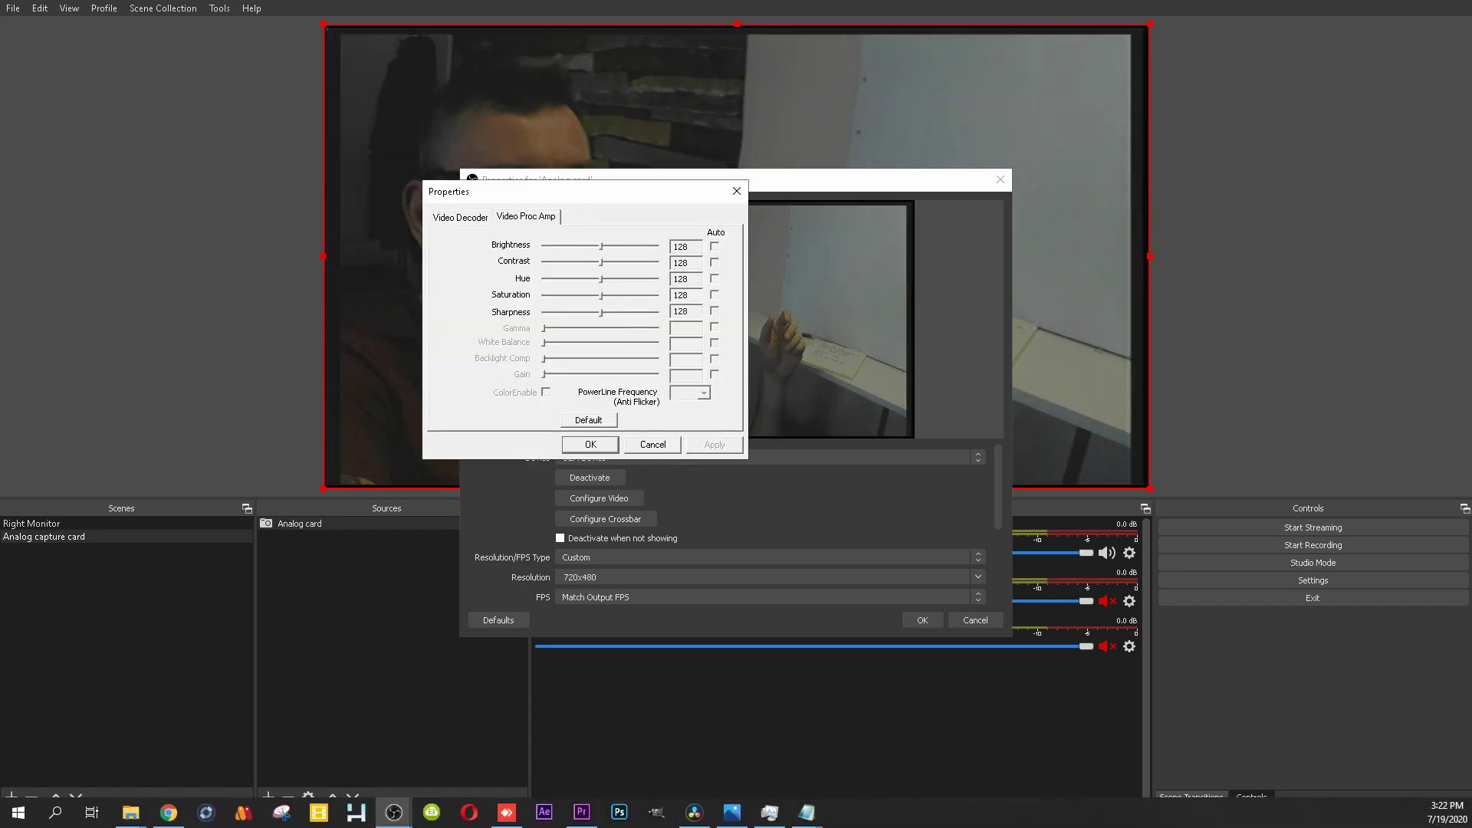
left_click(590, 444)
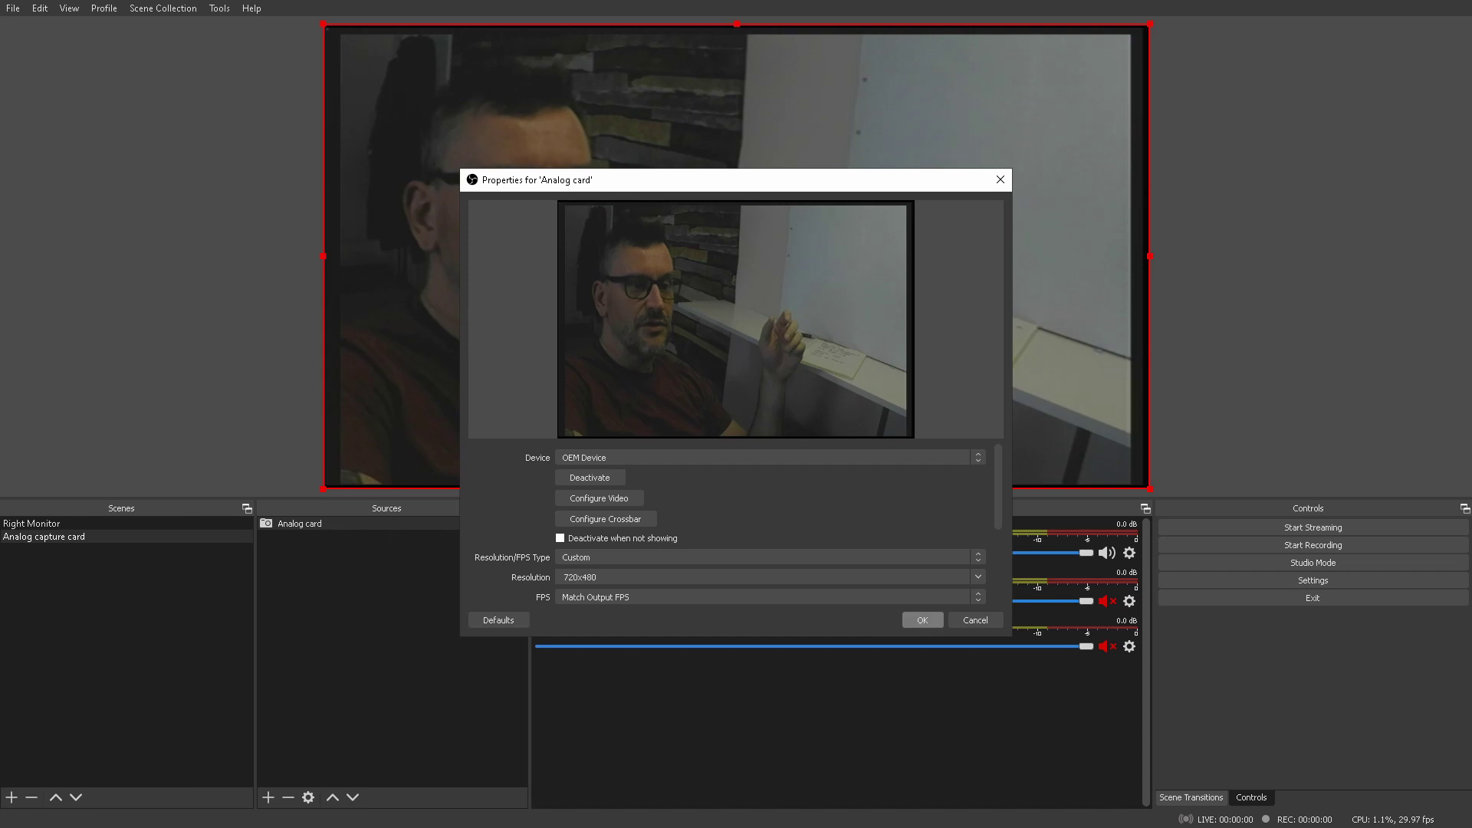
left_click(922, 620)
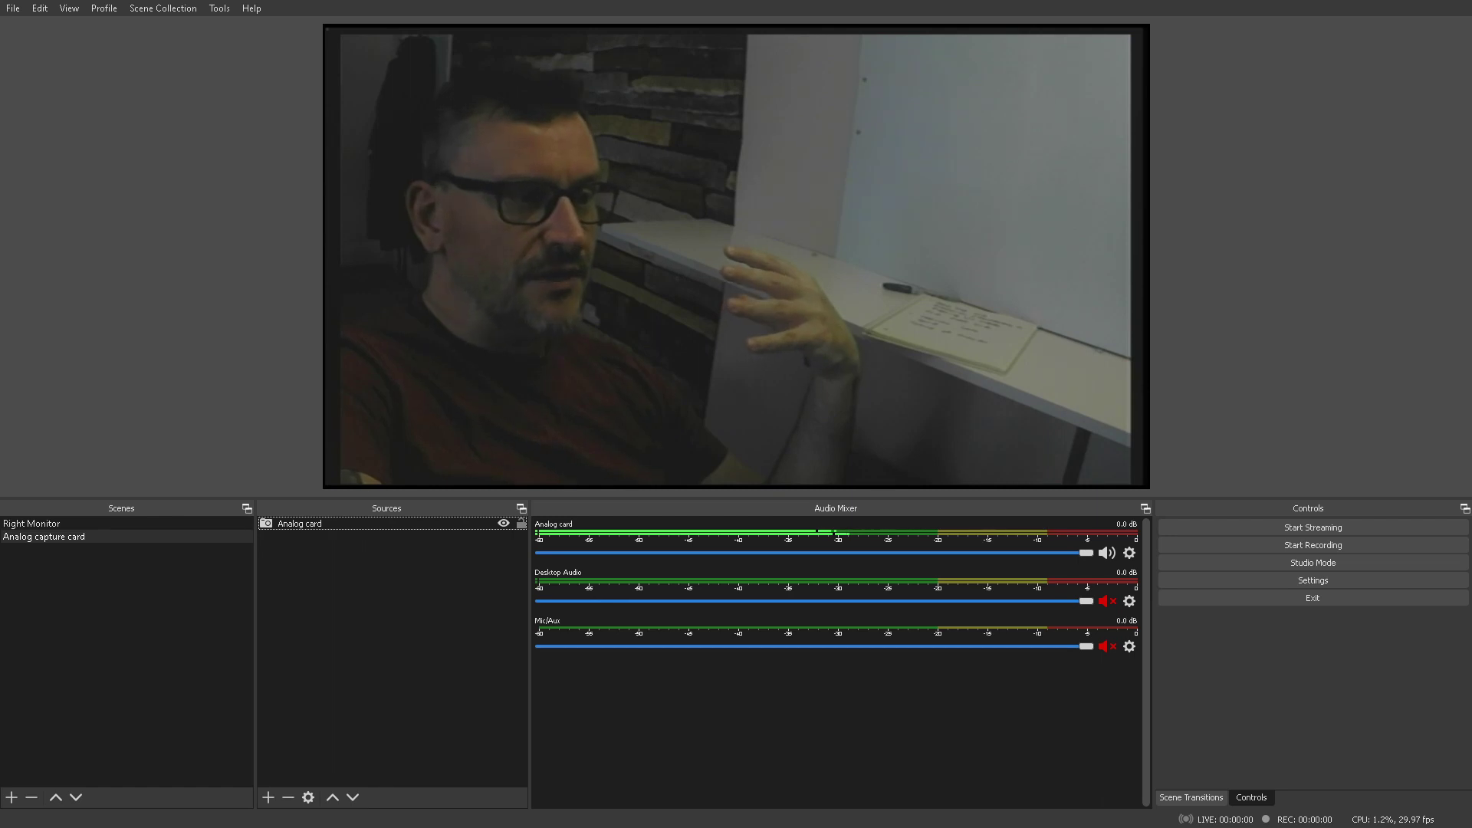
left_click(306, 523)
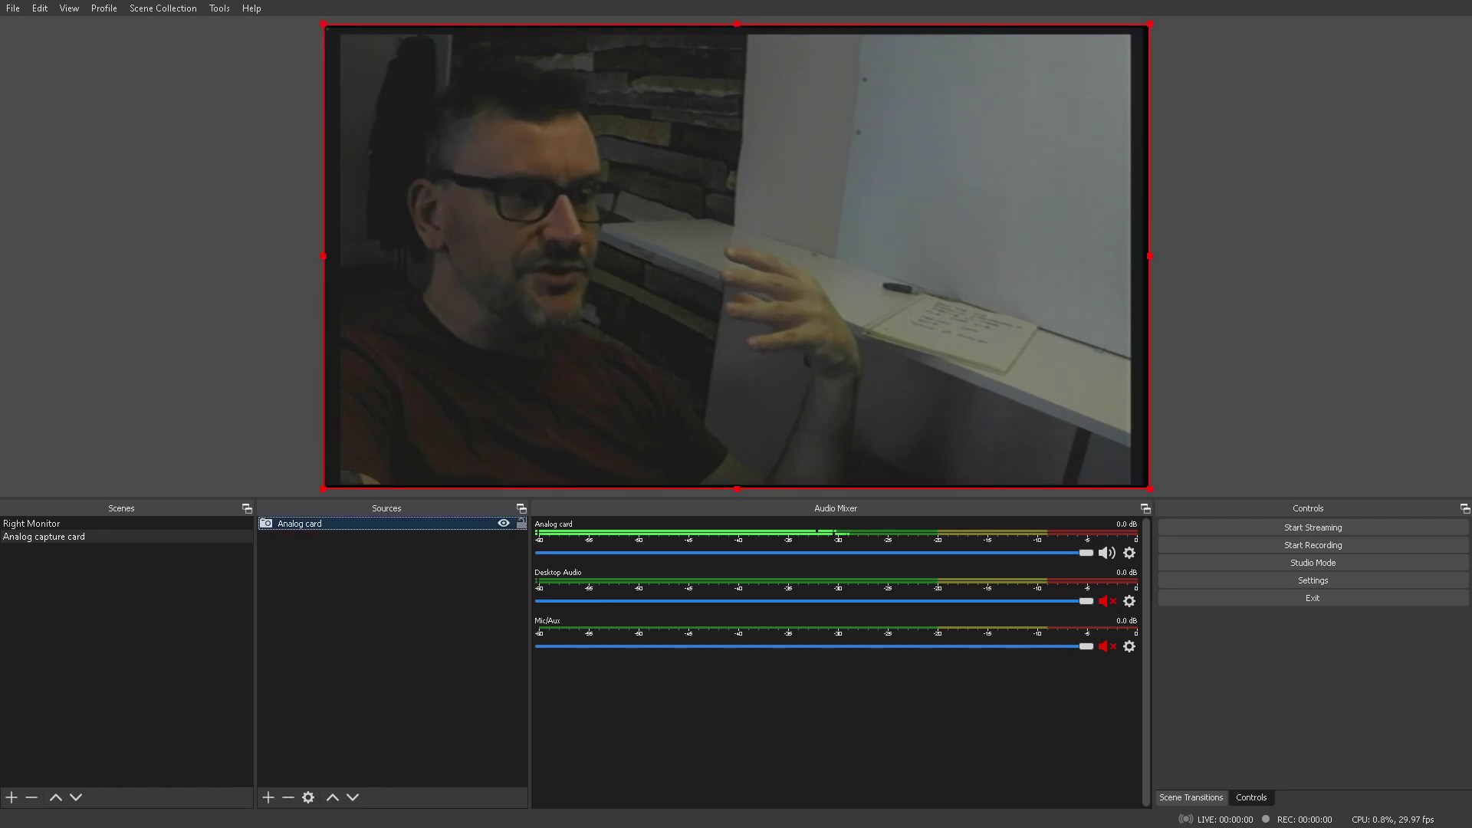
Add a Color Correction filter to the Analog card source
left_click(268, 798)
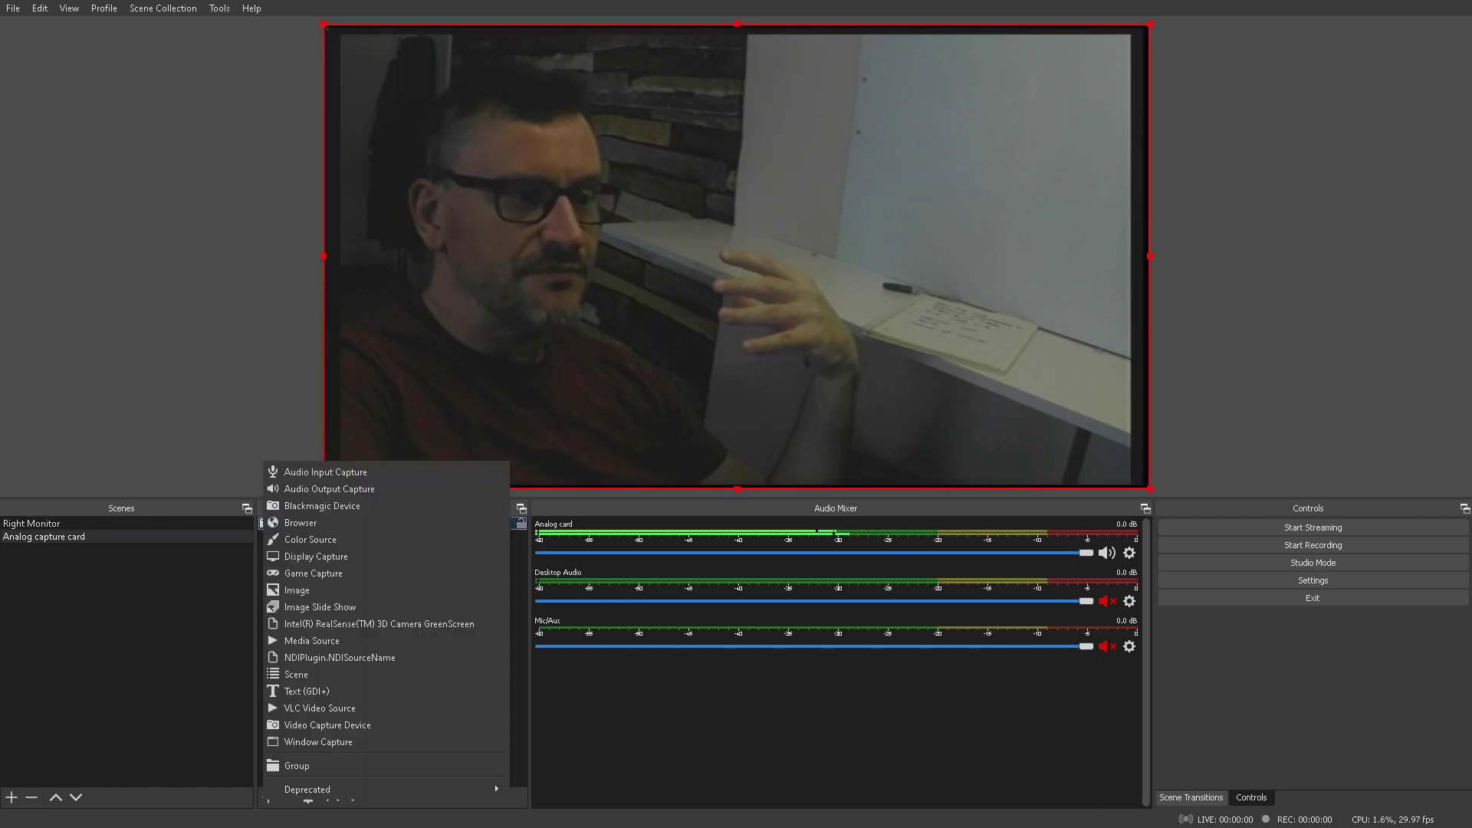
key("Escape")
right_click(356, 105)
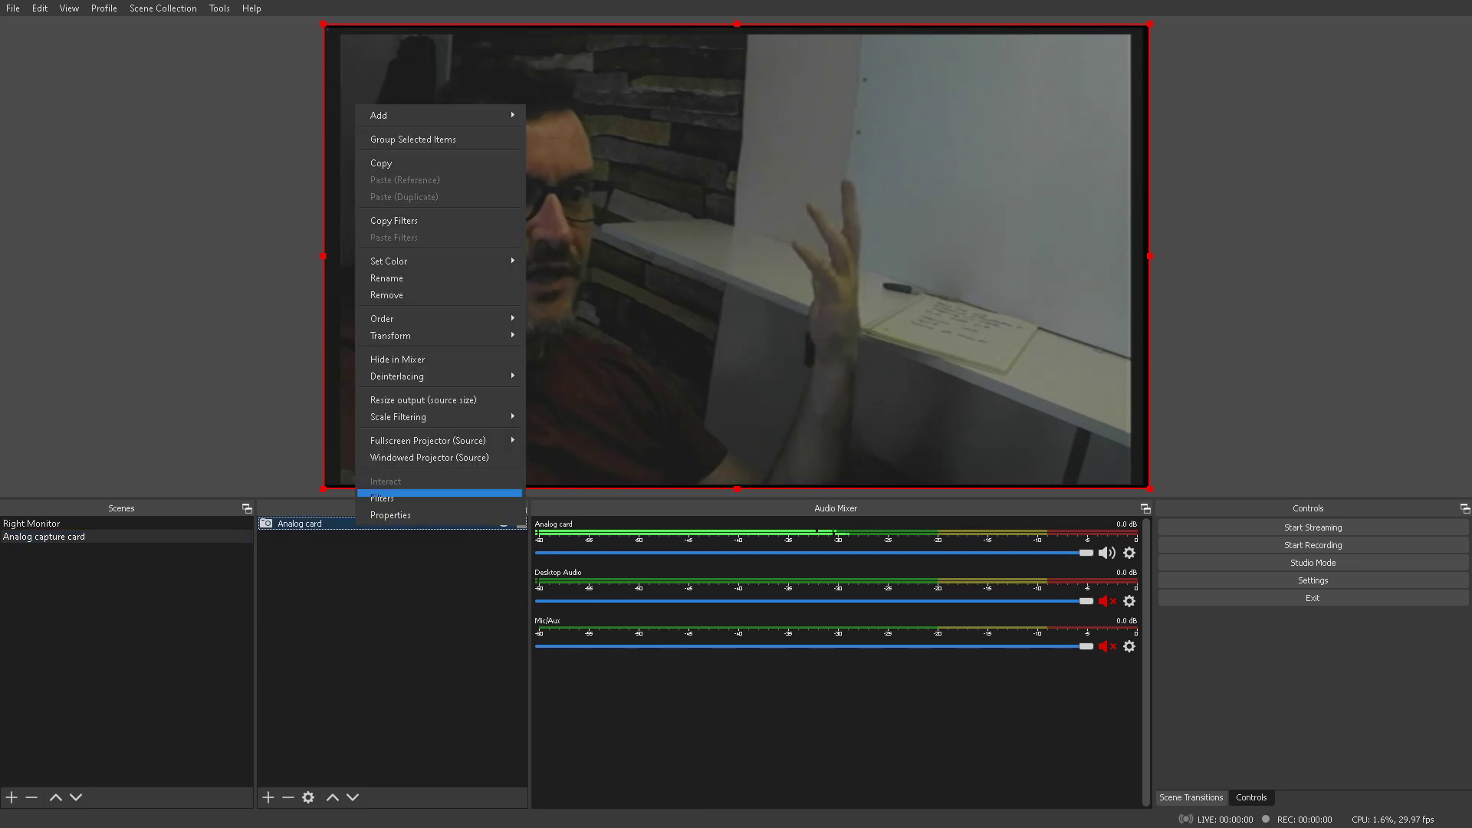
left_click(382, 498)
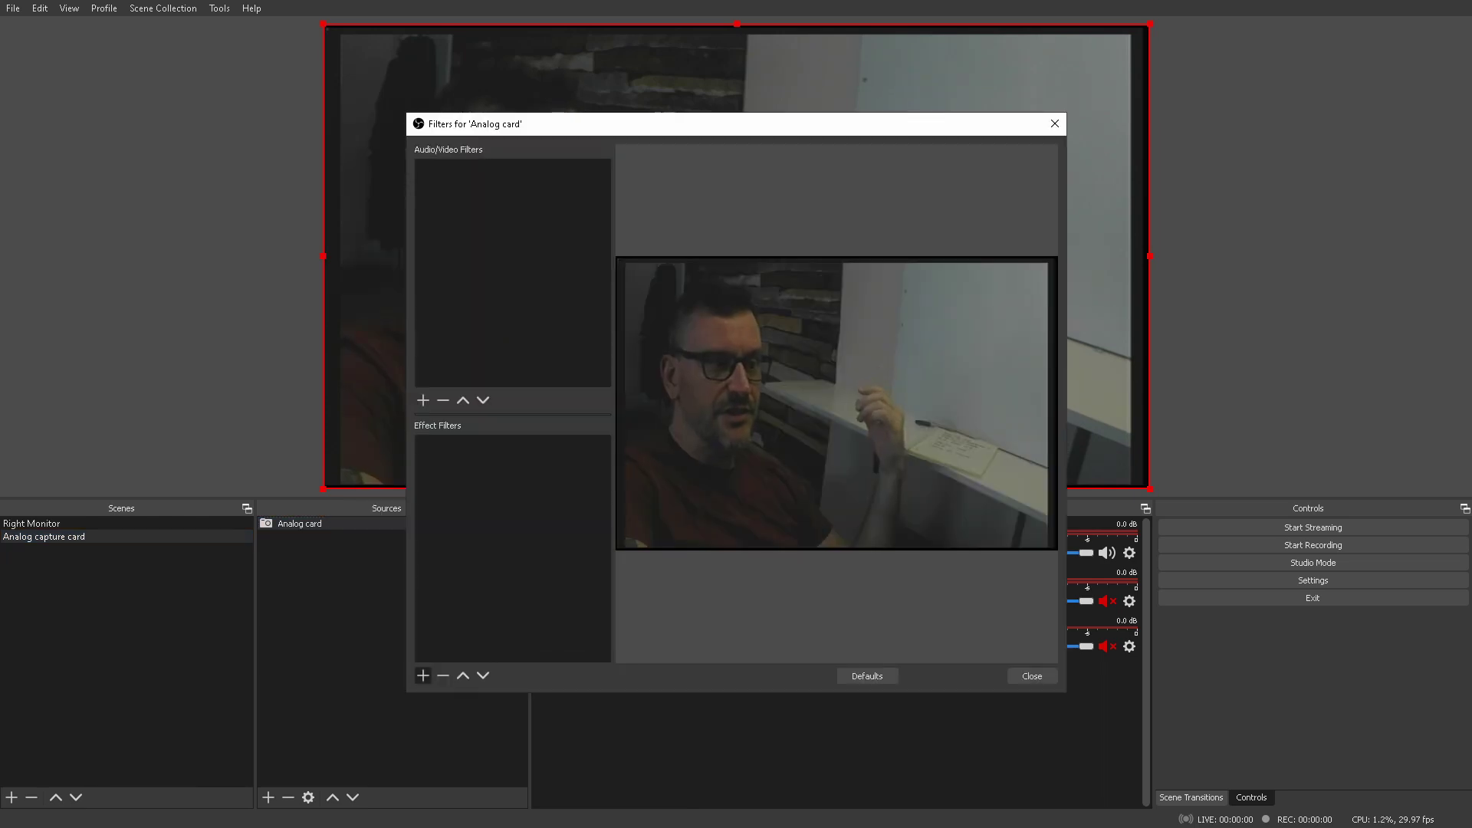
left_click(424, 676)
left_click(468, 501)
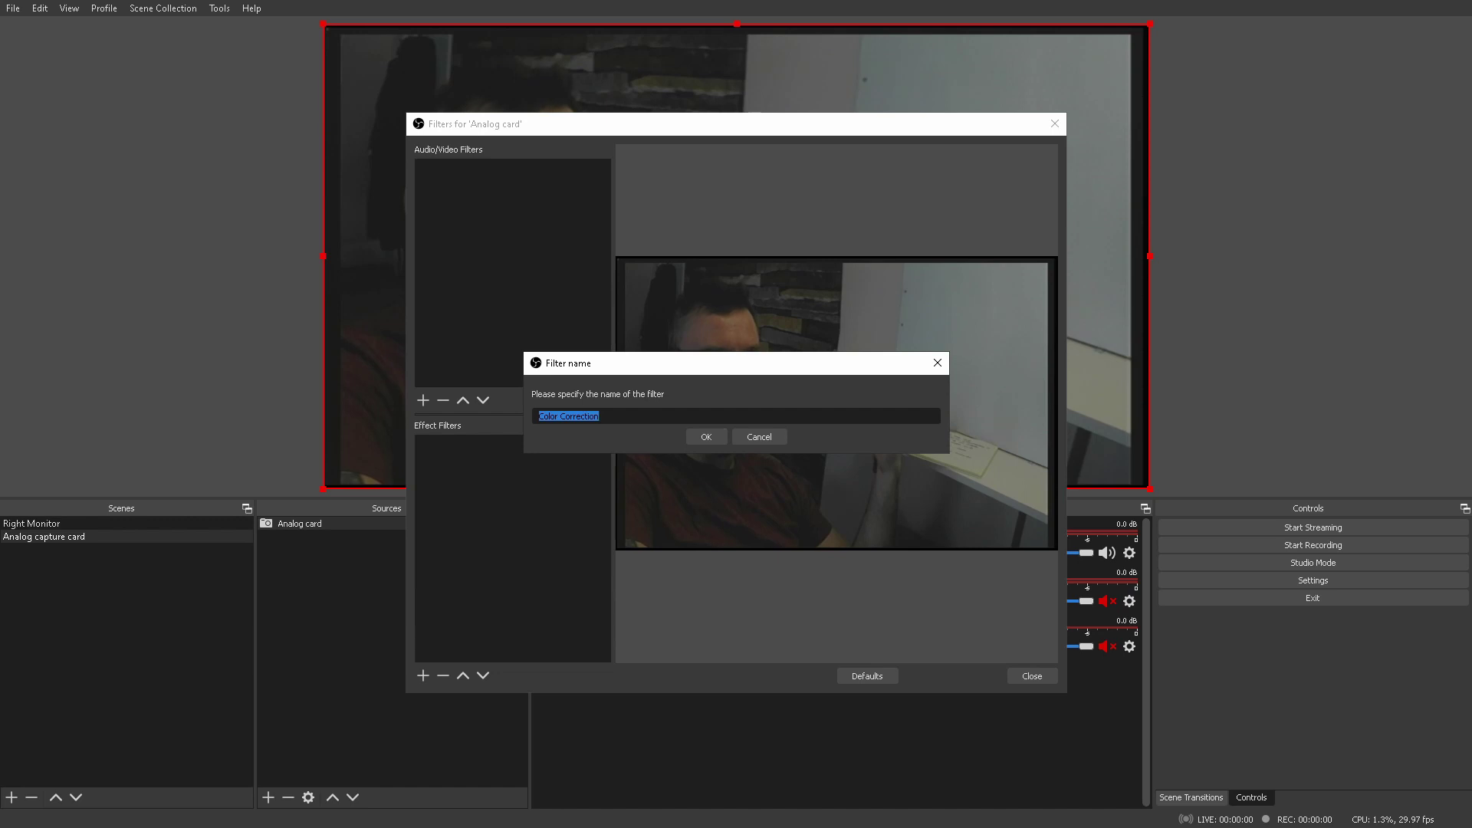
key("Return")
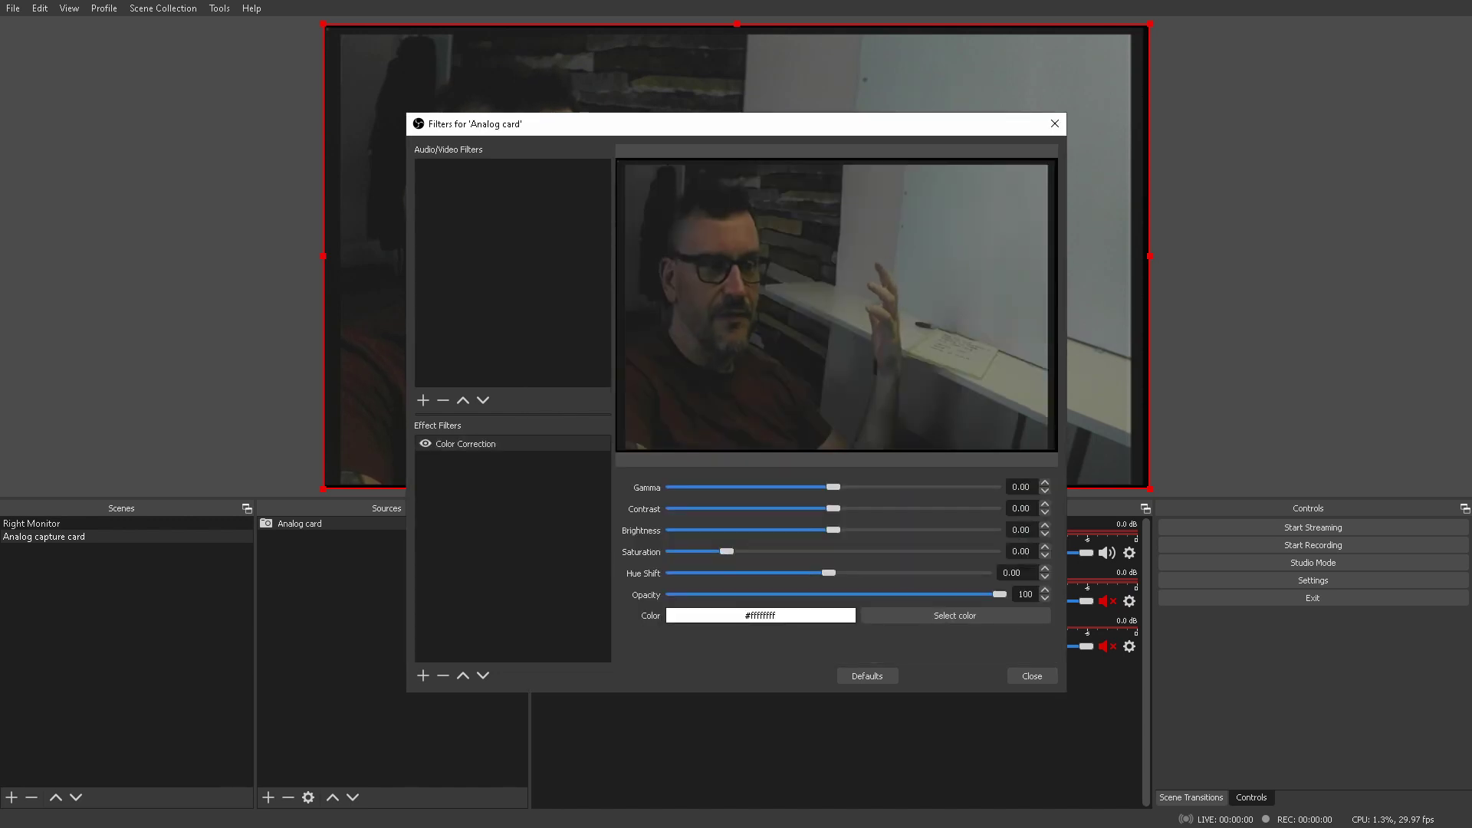
Raise the filter's gamma and set brightness to 0.04, then close Filters
left_click_drag(833, 487, 877, 508)
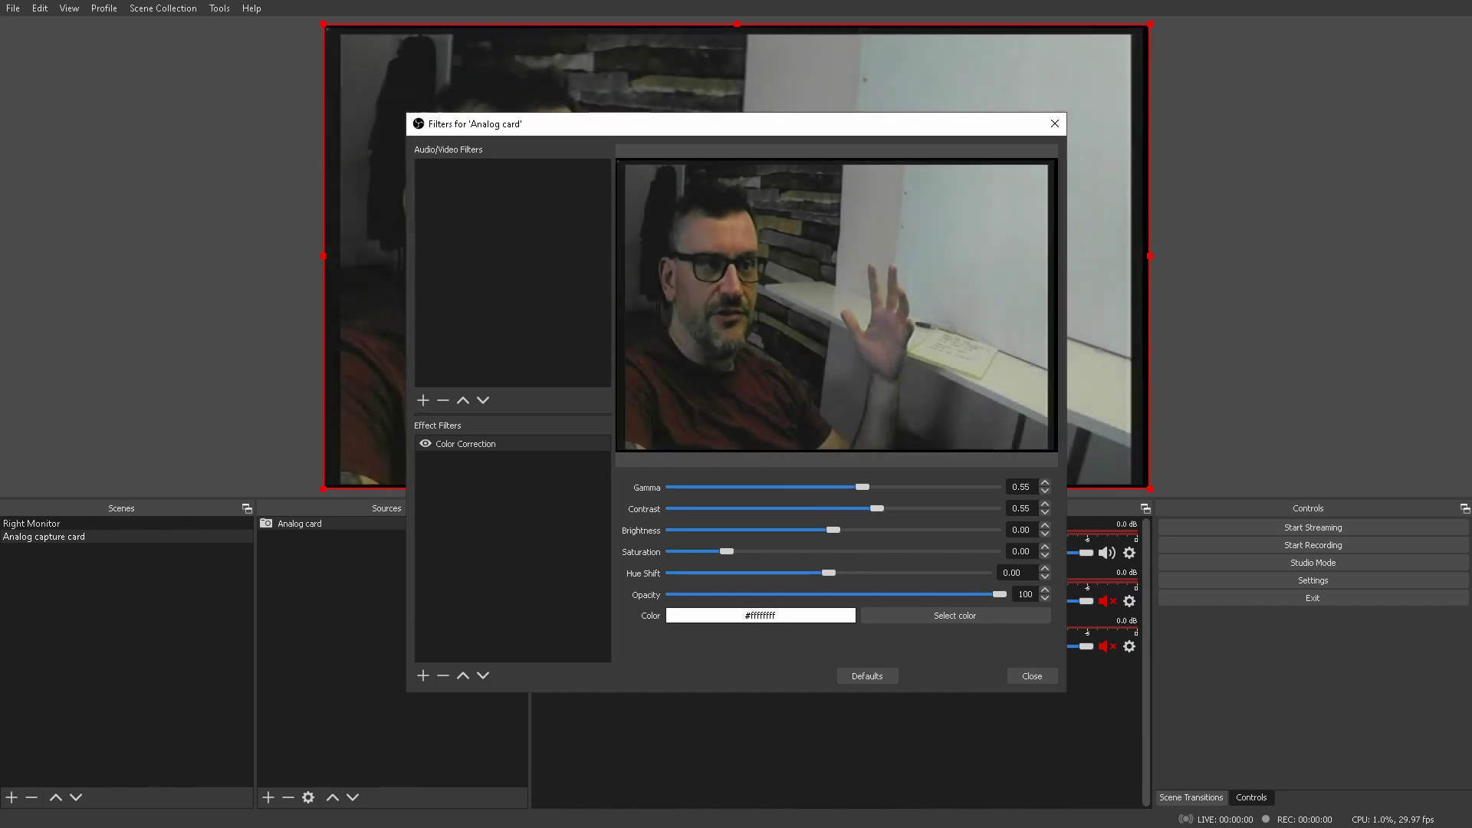
mouse_move(833, 530)
left_mouse_down()
mouse_move(855, 530)
mouse_move(839, 530)
left_mouse_up()
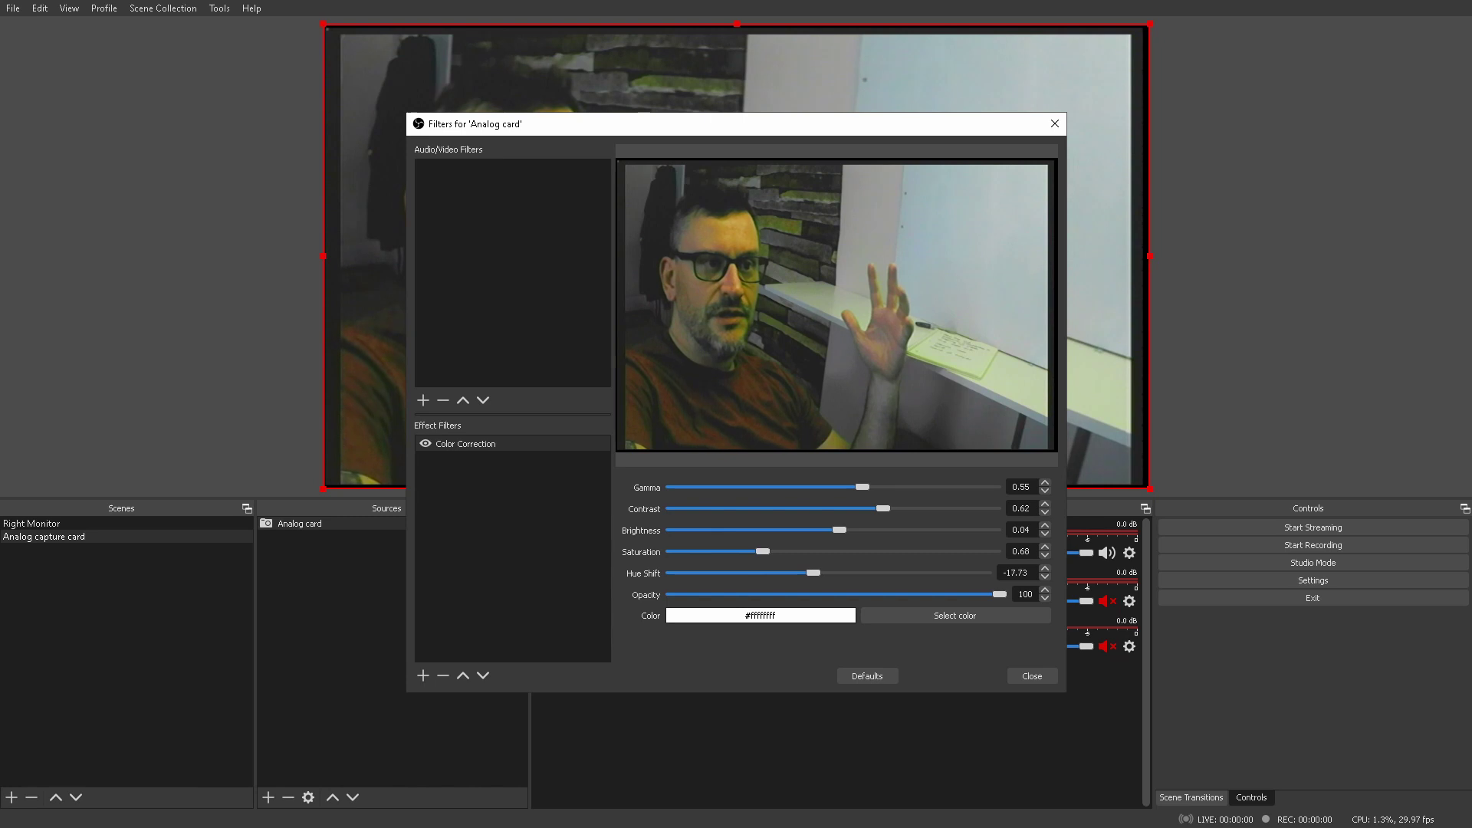
left_click(1032, 675)
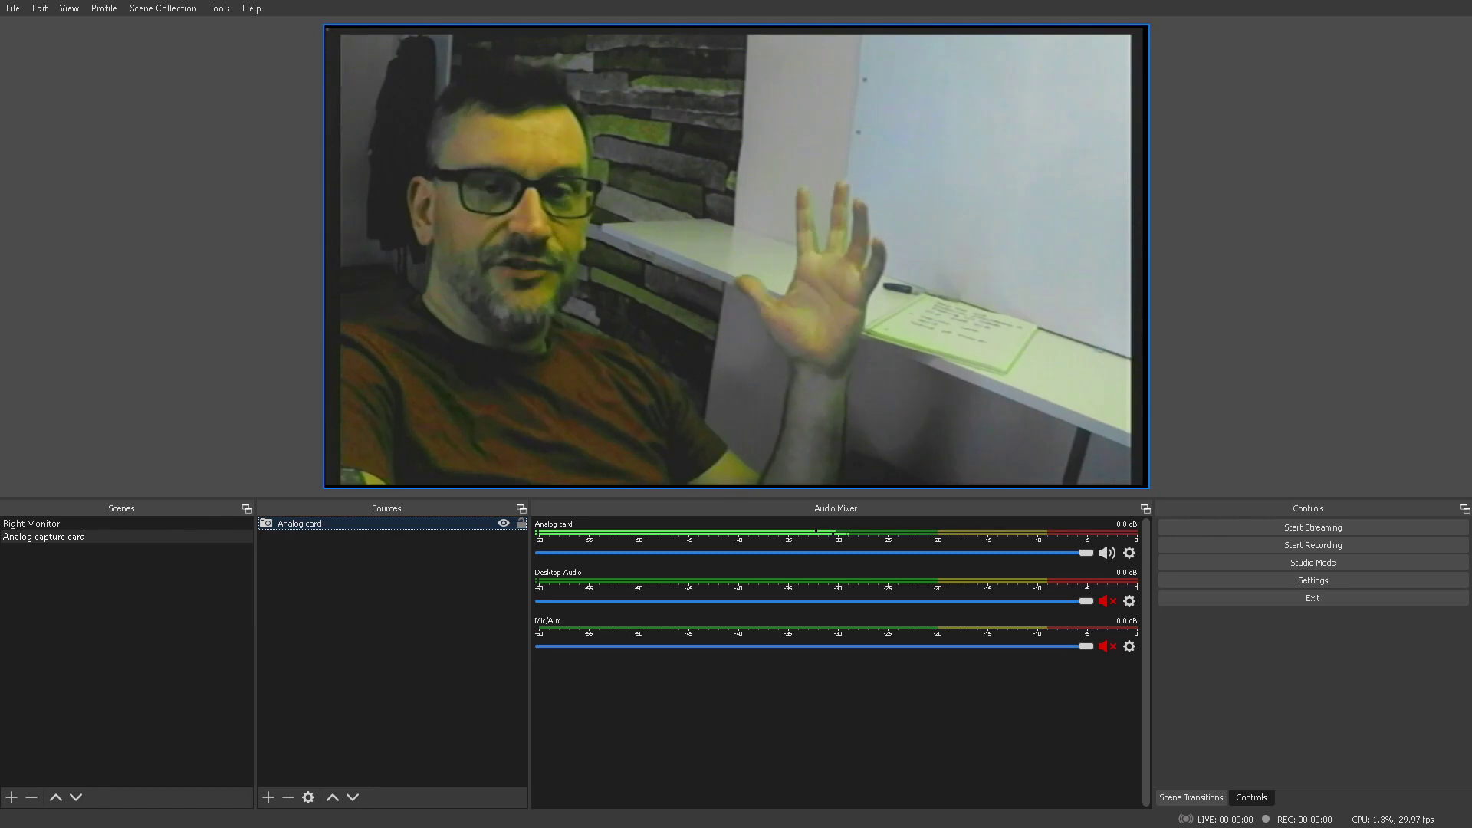
Reset the Color Correction filter to its default values and close Filters
right_click(430, 523)
left_click(468, 495)
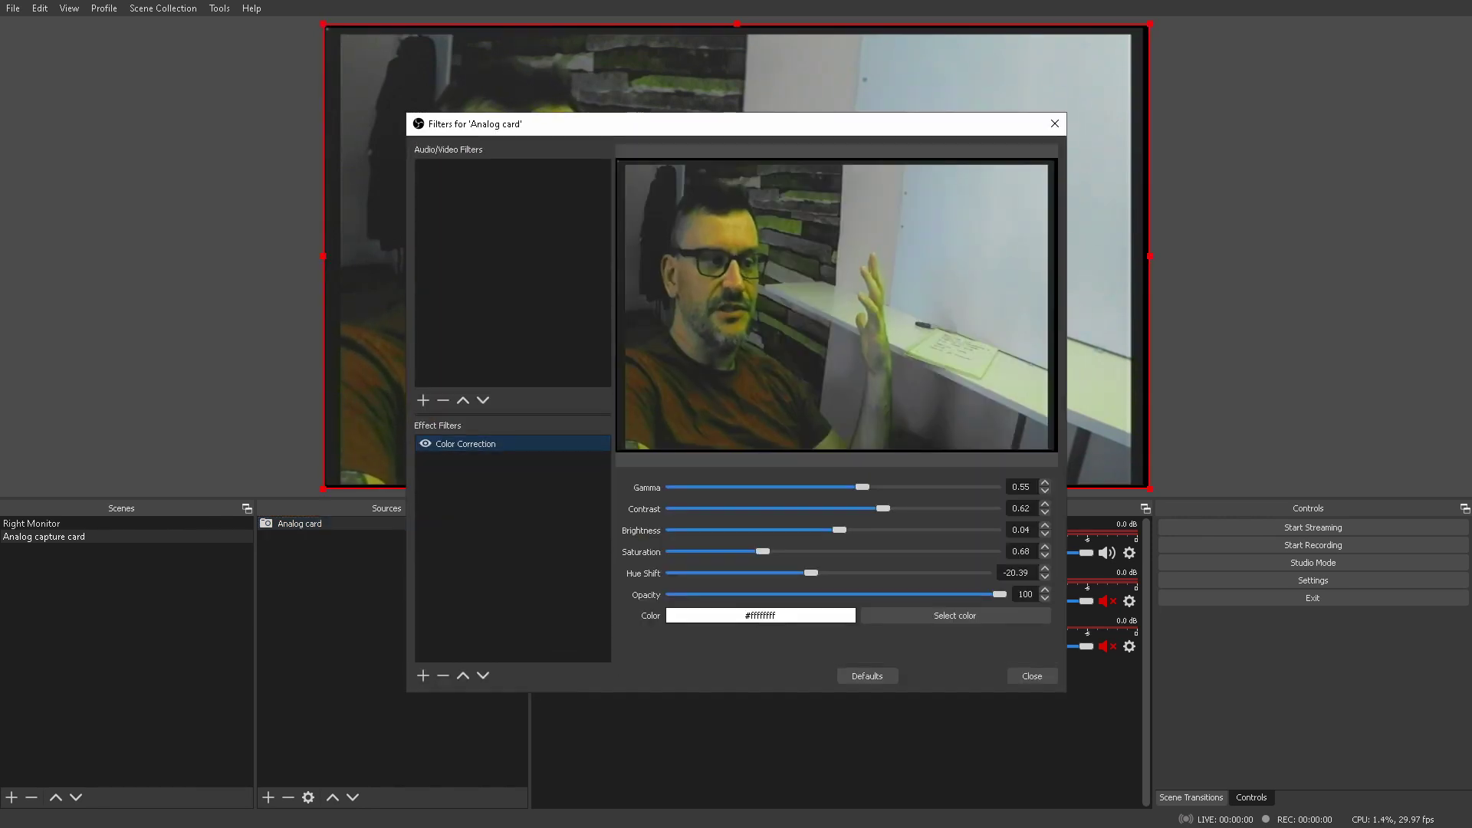
right_click(450, 443)
key("Escape")
left_click(868, 675)
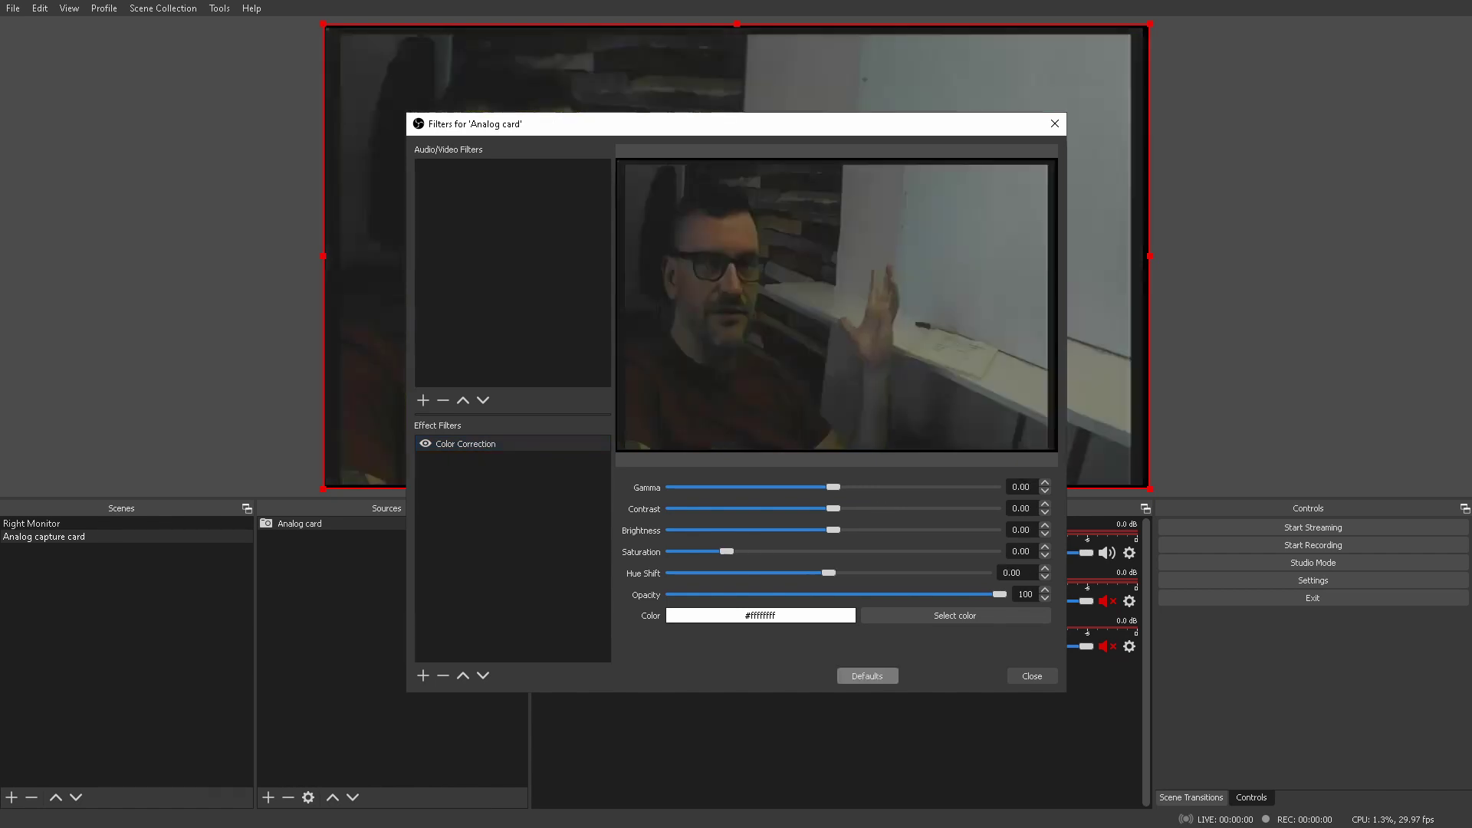
left_click(1033, 676)
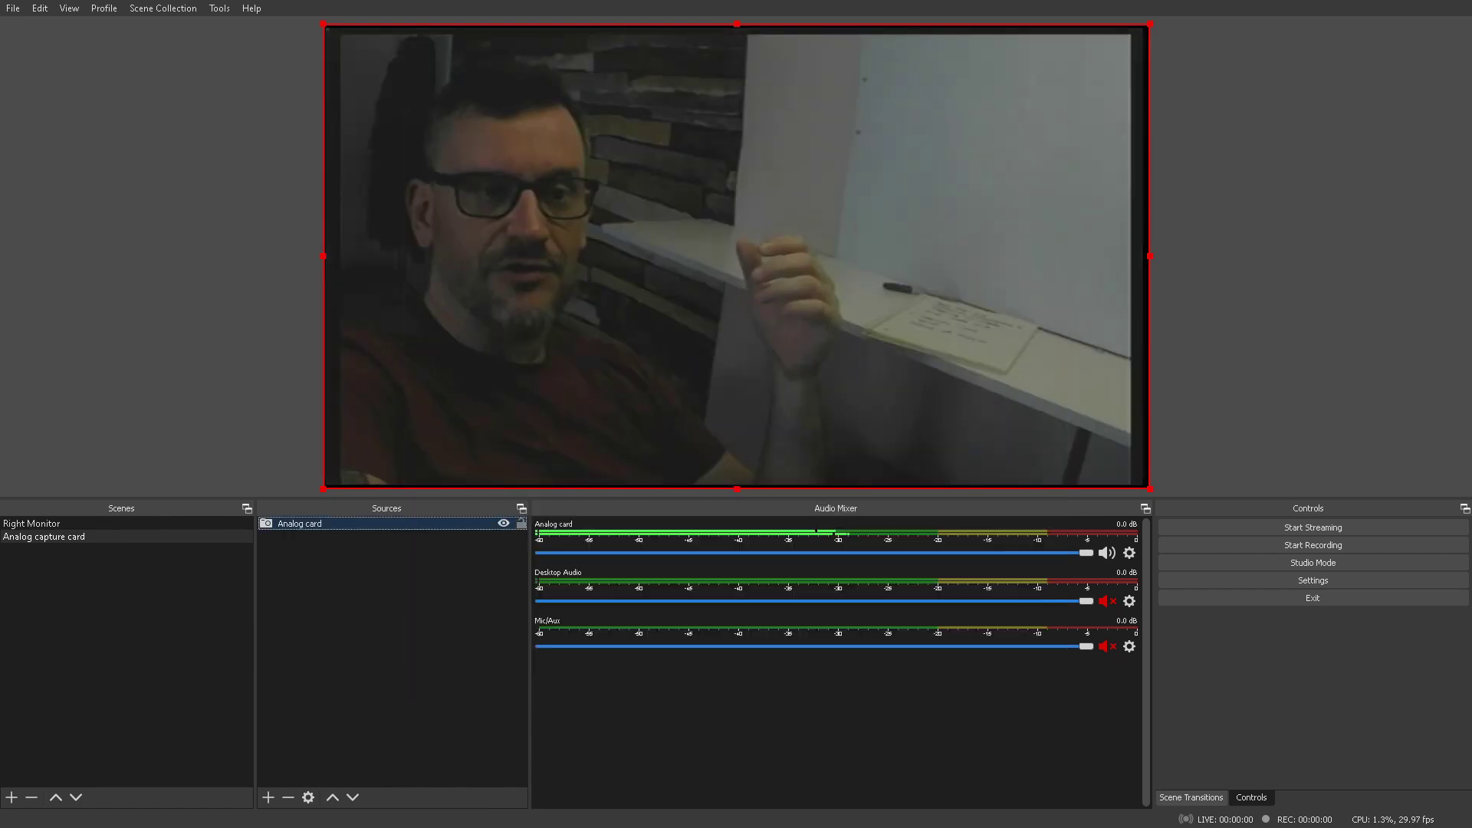